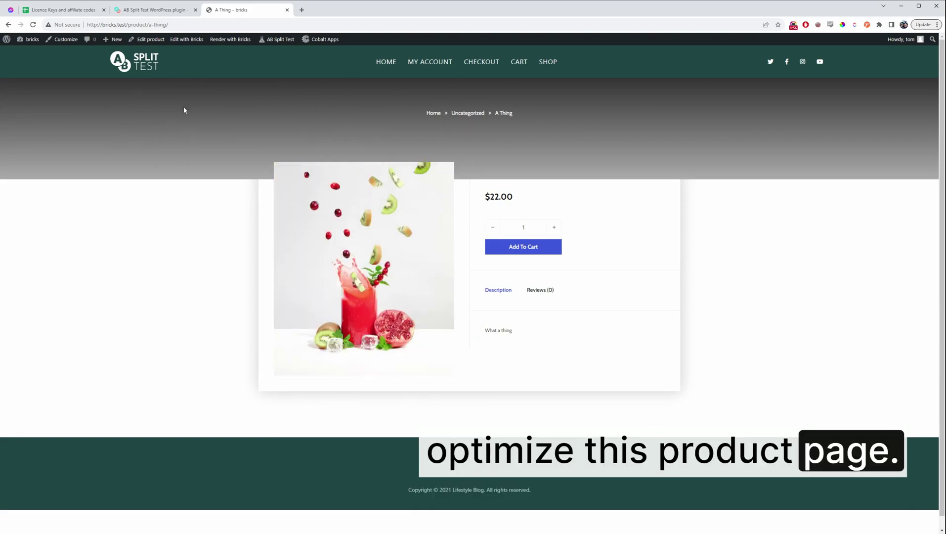
# Create a new split test titled 'Bricks Header' with the On Page Elements test type
pyautogui.moveTo(113, 40)
pyautogui.click(140, 114)
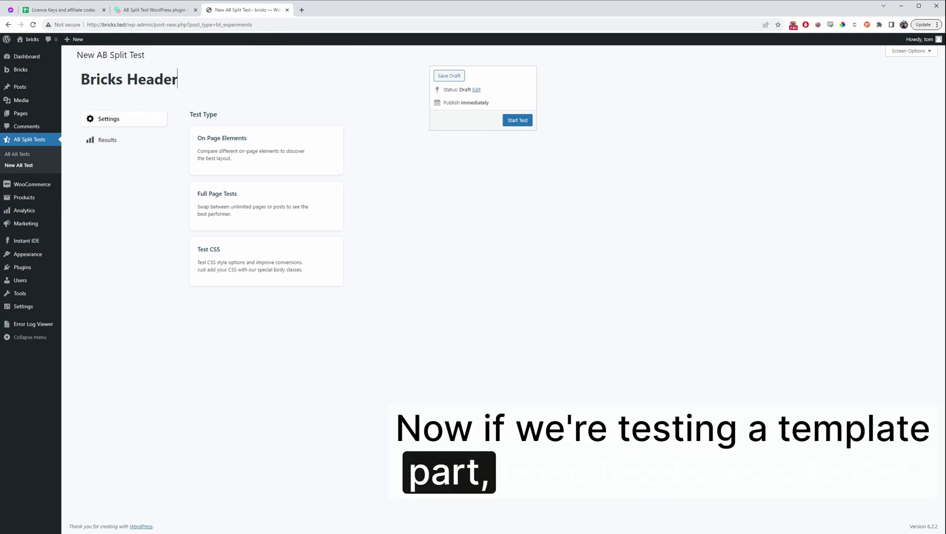
pyautogui.click(219, 148)
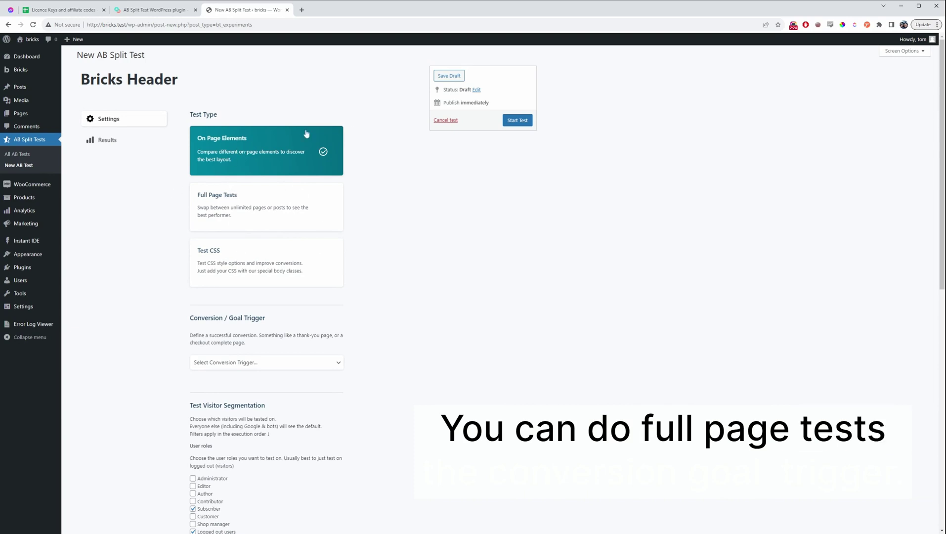
# Set the Checkout Order Received trigger, include Customers, enable Autocomplete, and start the test
pyautogui.scroll(-1, 321, 256)
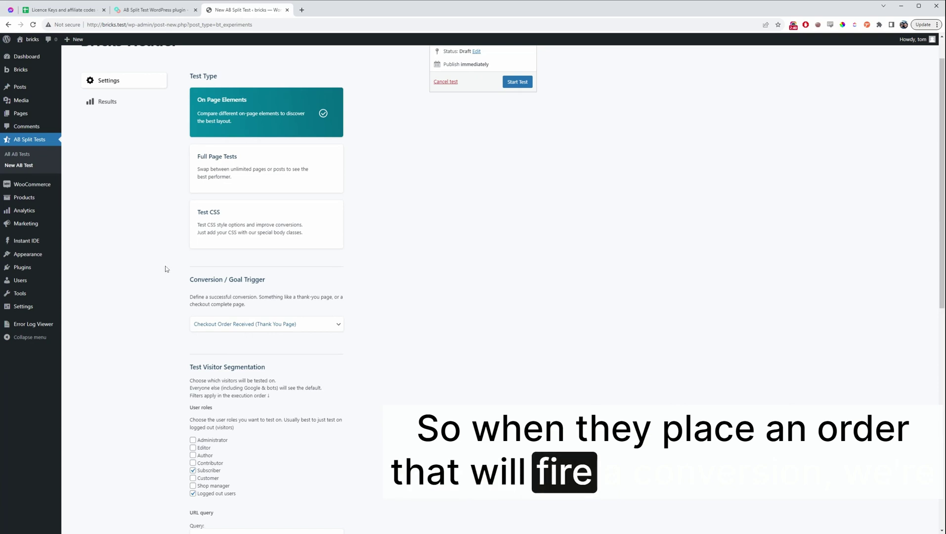
pyautogui.scroll(-4, 164, 268)
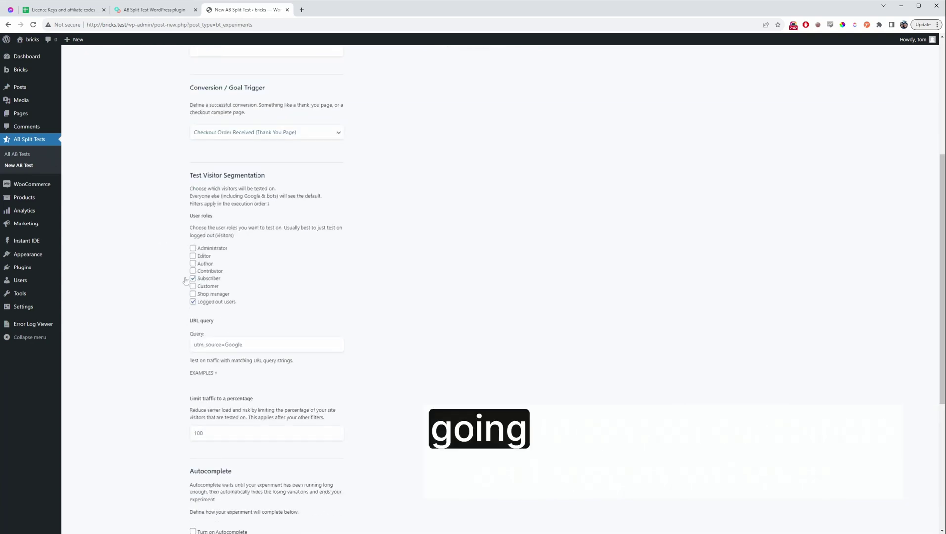
pyautogui.click(193, 286)
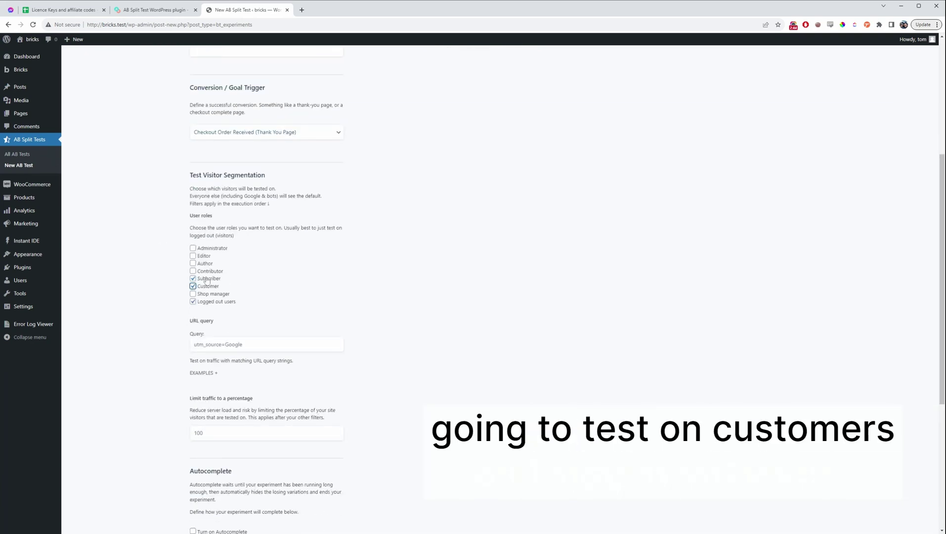
pyautogui.scroll(-3, 321, 310)
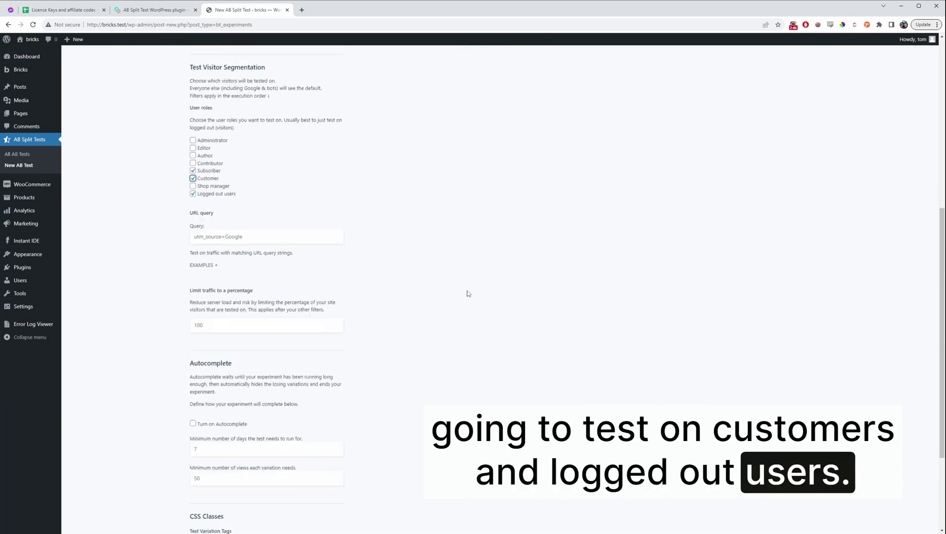
pyautogui.scroll(-2, 414, 348)
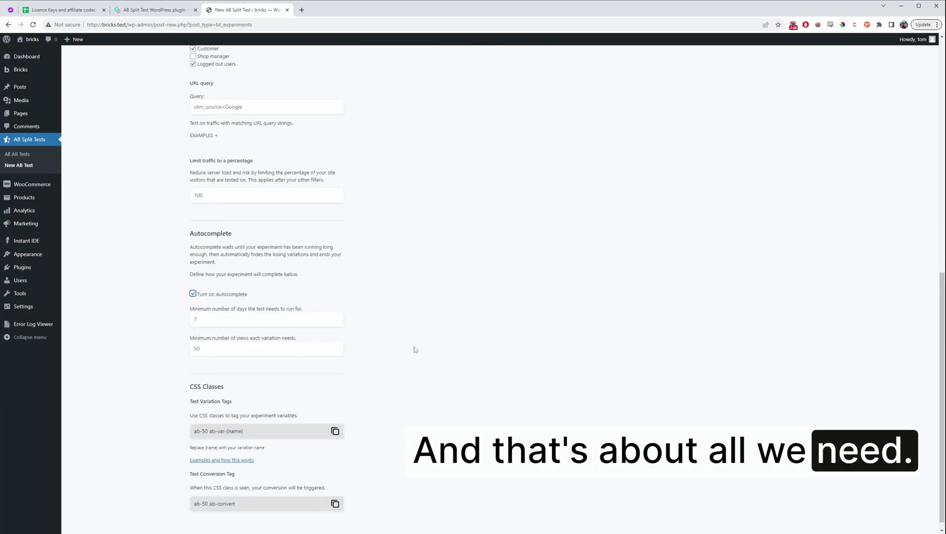
pyautogui.scroll(10, 424, 321)
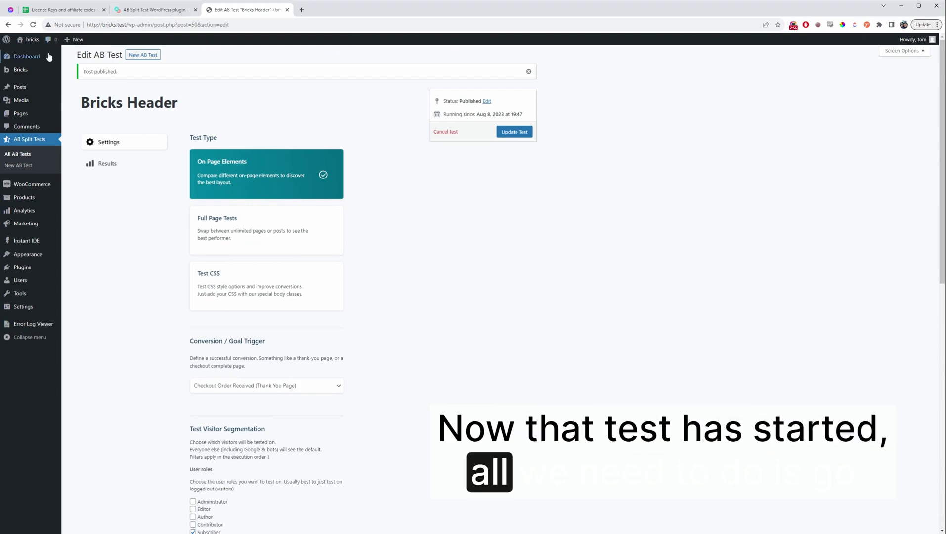
# Open the header template in Bricks, duplicate the Header, and delete the copy's Icon List
pyautogui.click(8, 25)
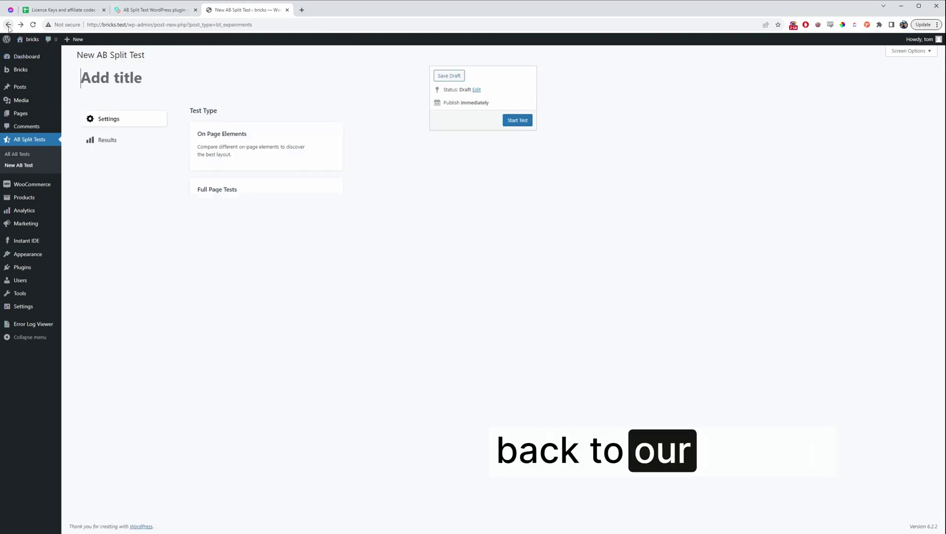
pyautogui.click(8, 25)
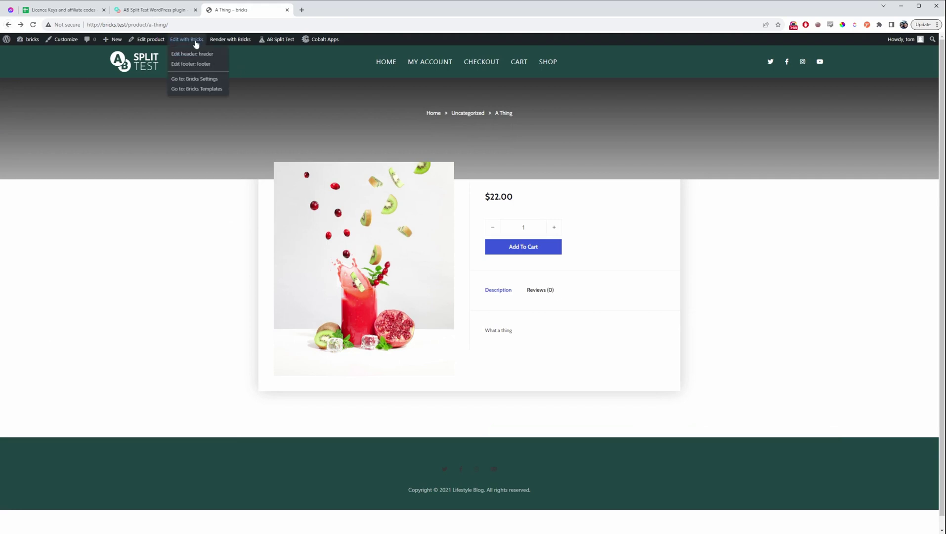
pyautogui.click(192, 53)
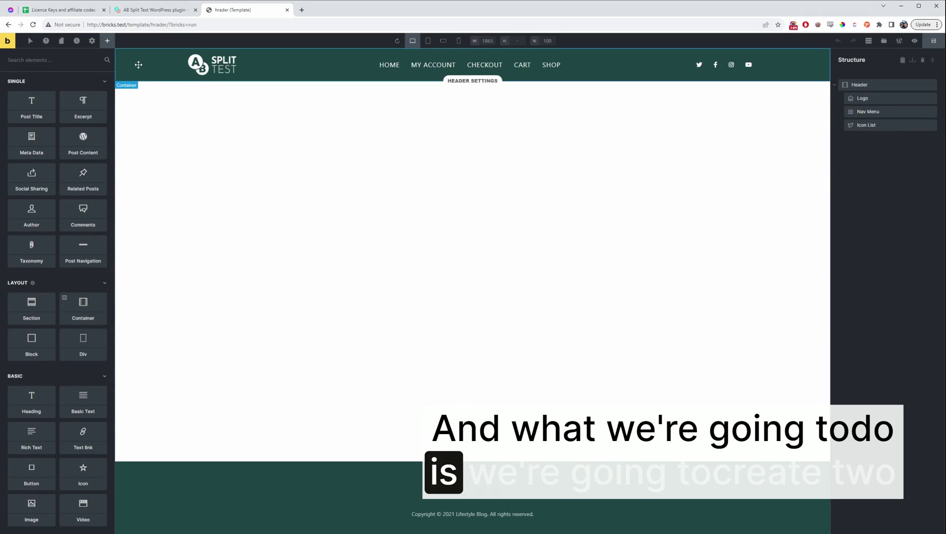
pyautogui.click(139, 65)
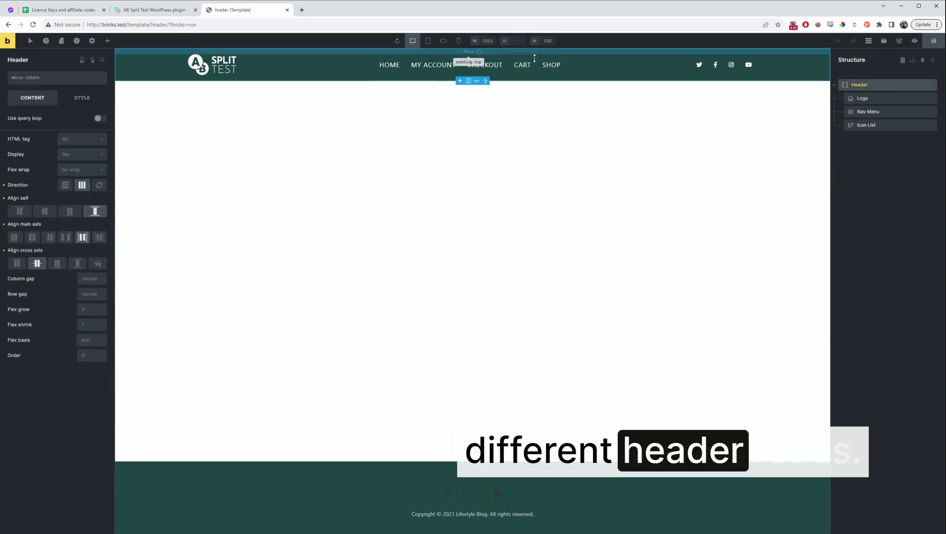
pyautogui.rightClick(874, 87)
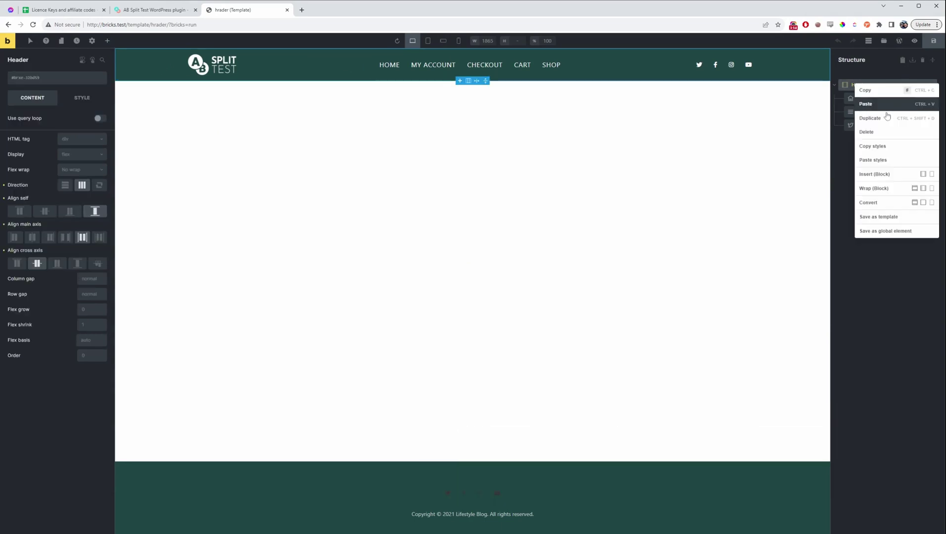
pyautogui.click(881, 102)
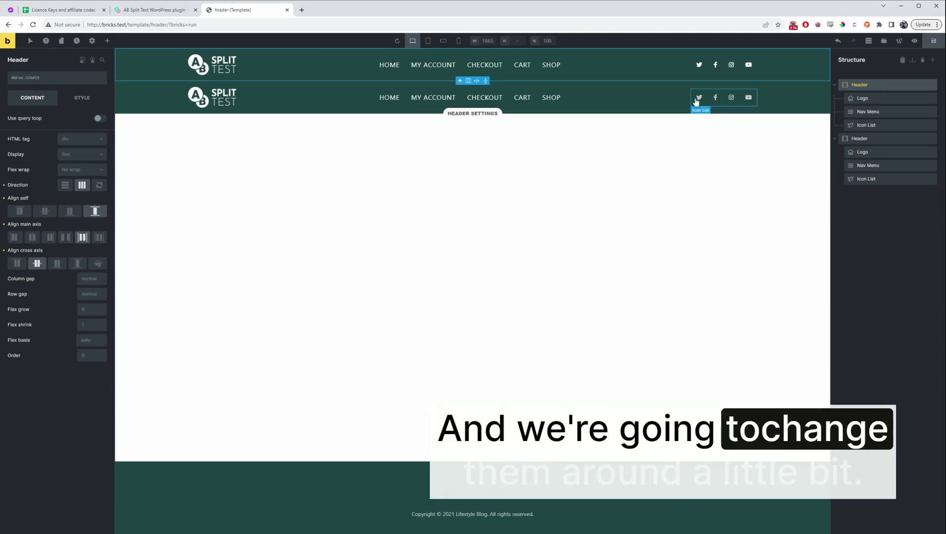
pyautogui.rightClick(889, 179)
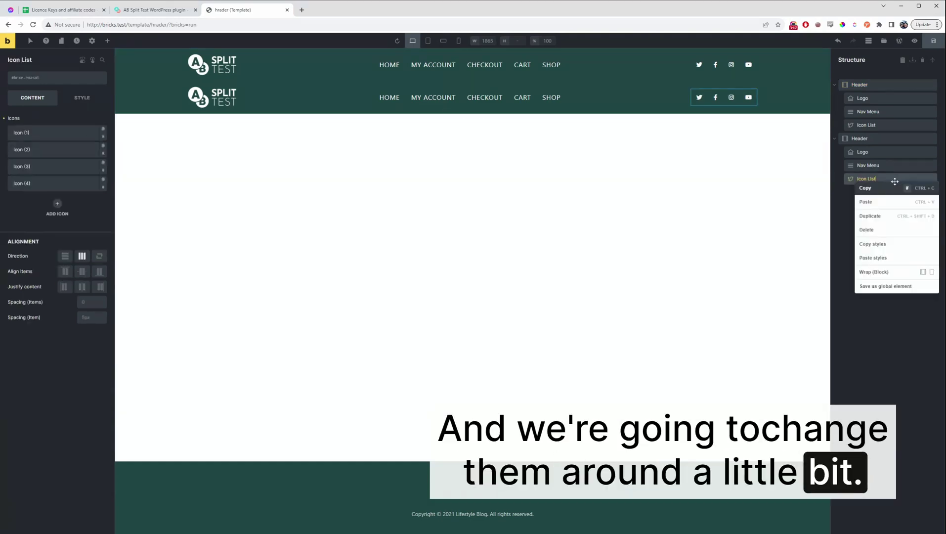
pyautogui.click(892, 226)
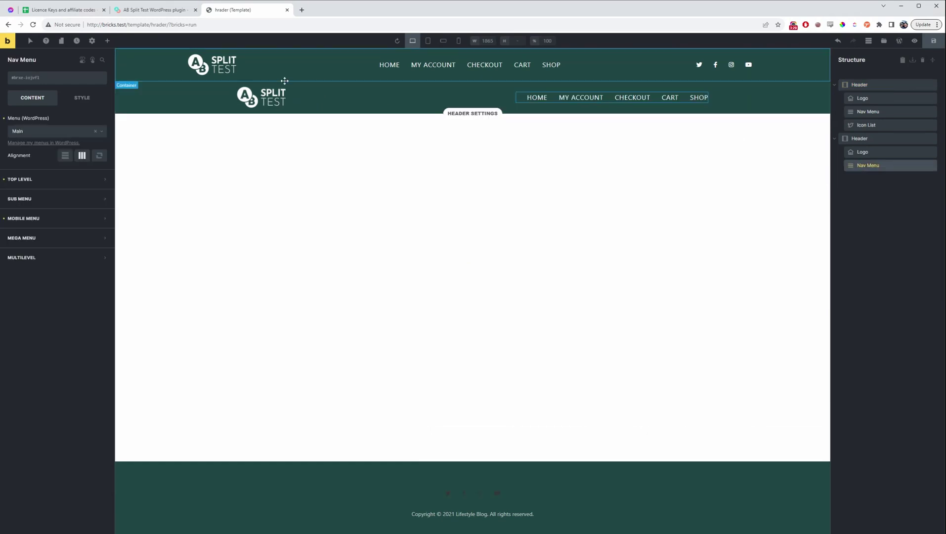
# Give the second Header a reddish background colour in its Style settings
pyautogui.click(722, 100)
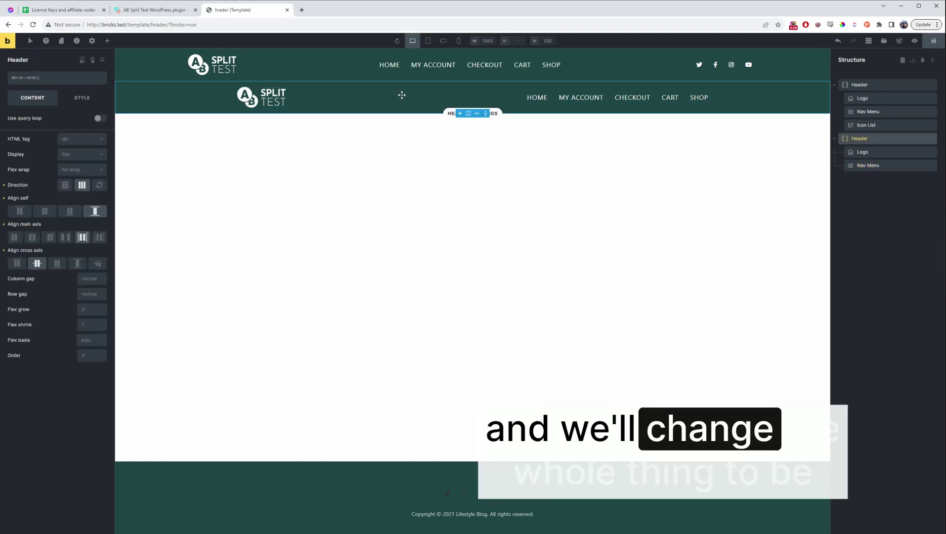
pyautogui.click(83, 98)
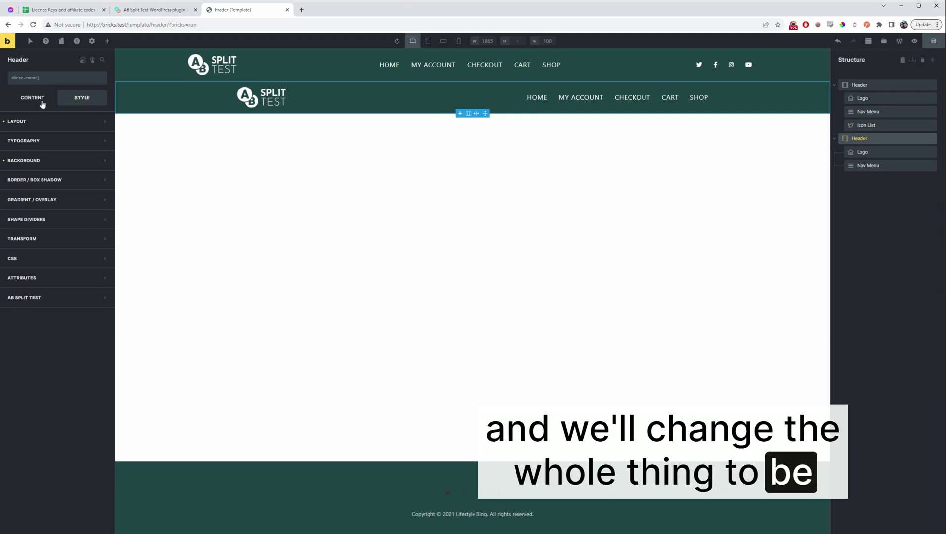
pyautogui.click(41, 157)
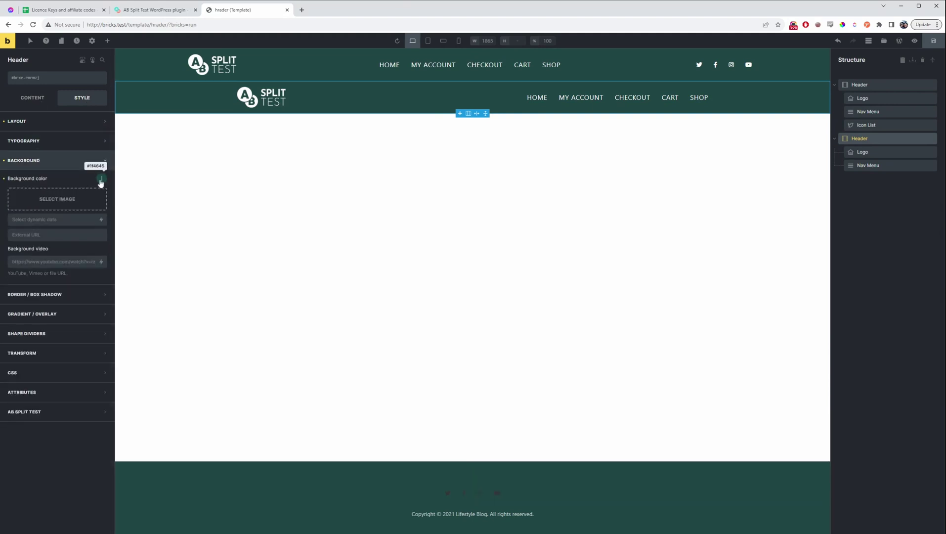
pyautogui.click(101, 178)
pyautogui.click(52, 196)
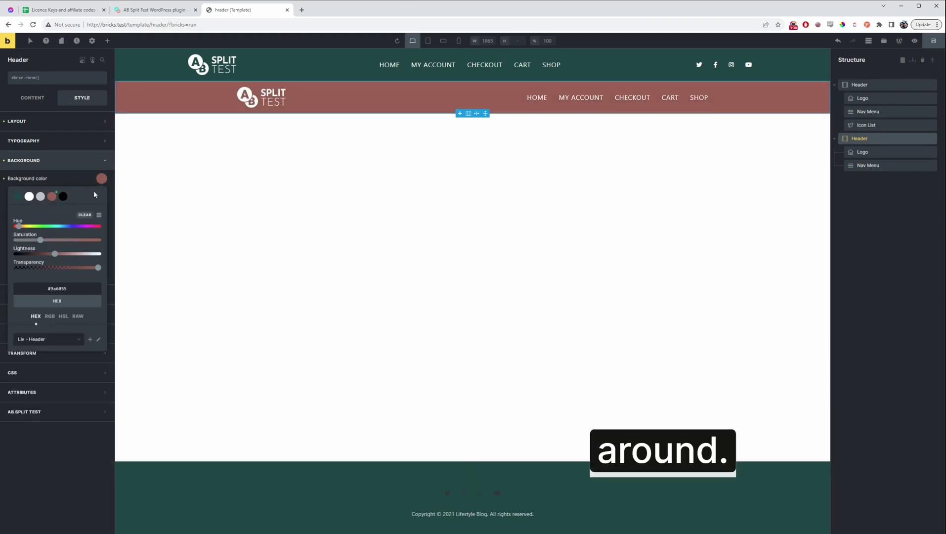
pyautogui.click(143, 198)
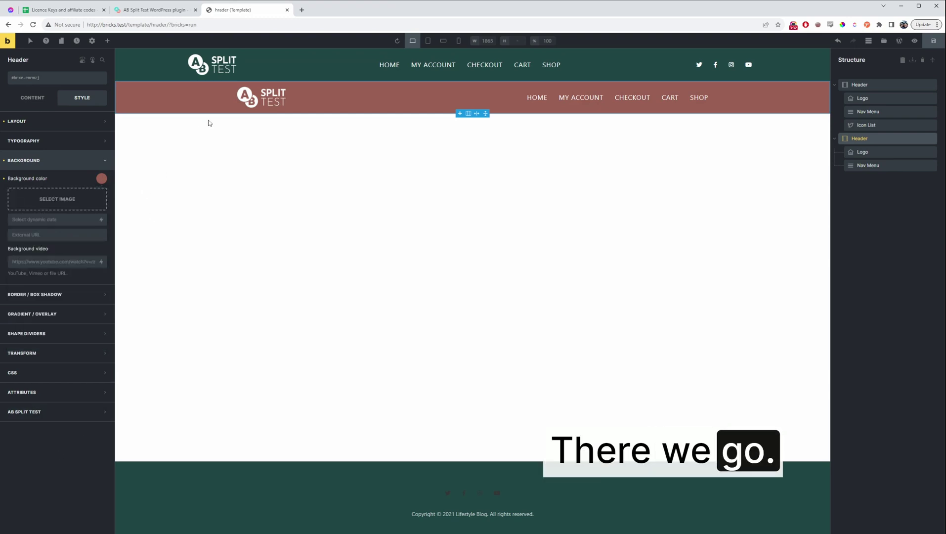
pyautogui.click(852, 85)
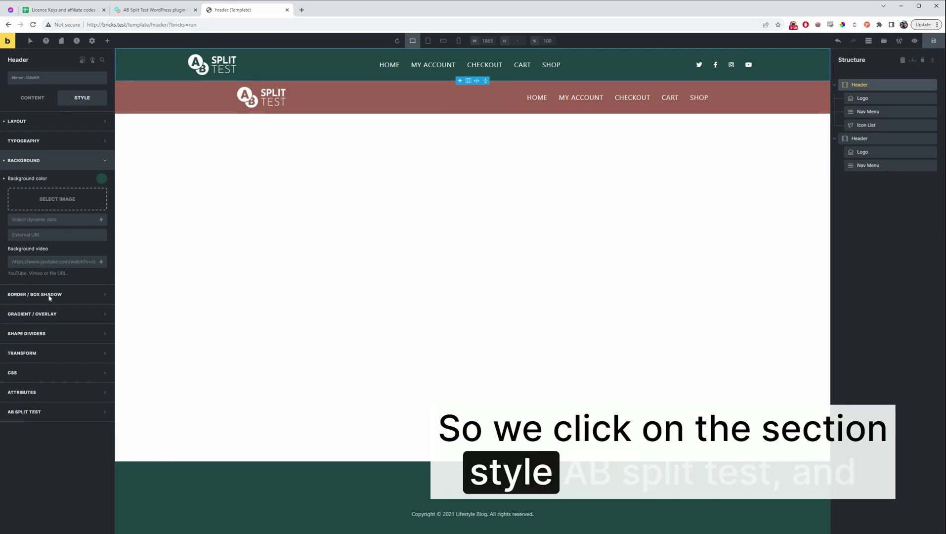
# Assign the original header to the Bricks Header test as variation 'default'
pyautogui.click(16, 413)
pyautogui.click(77, 341)
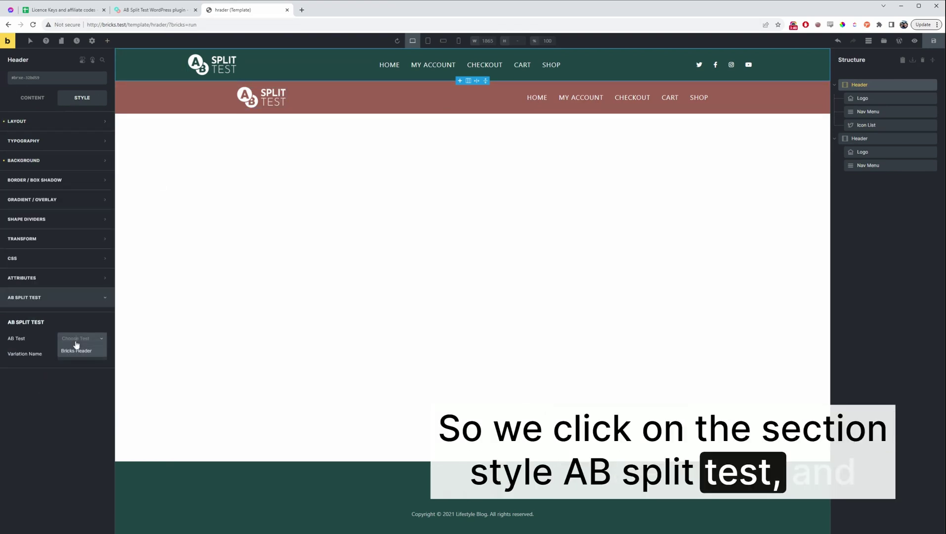
pyautogui.click(75, 351)
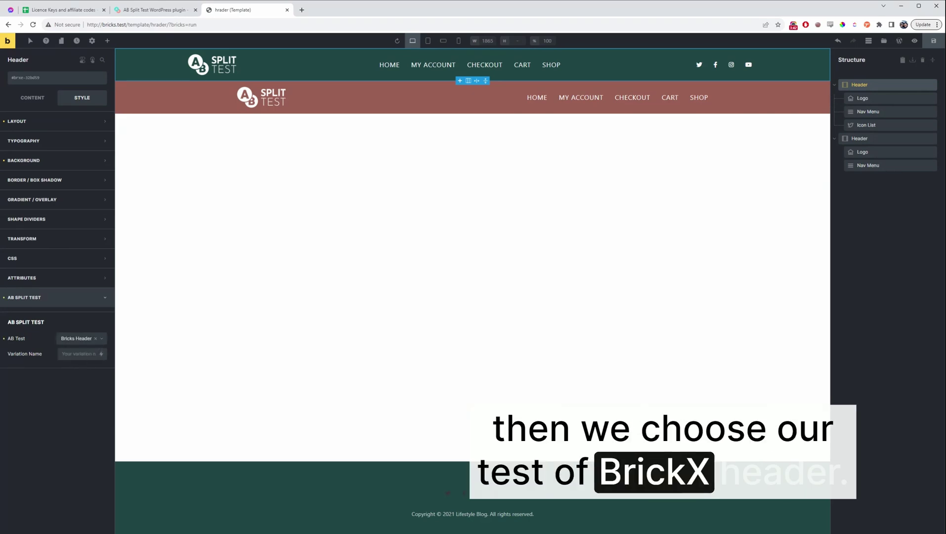
pyautogui.click(79, 353)
pyautogui.write('d')
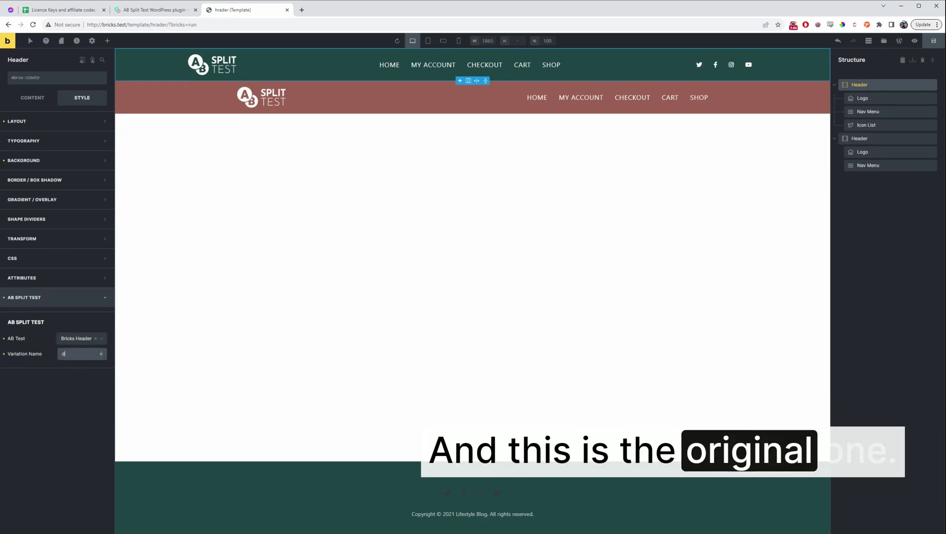
pyautogui.write('efault')
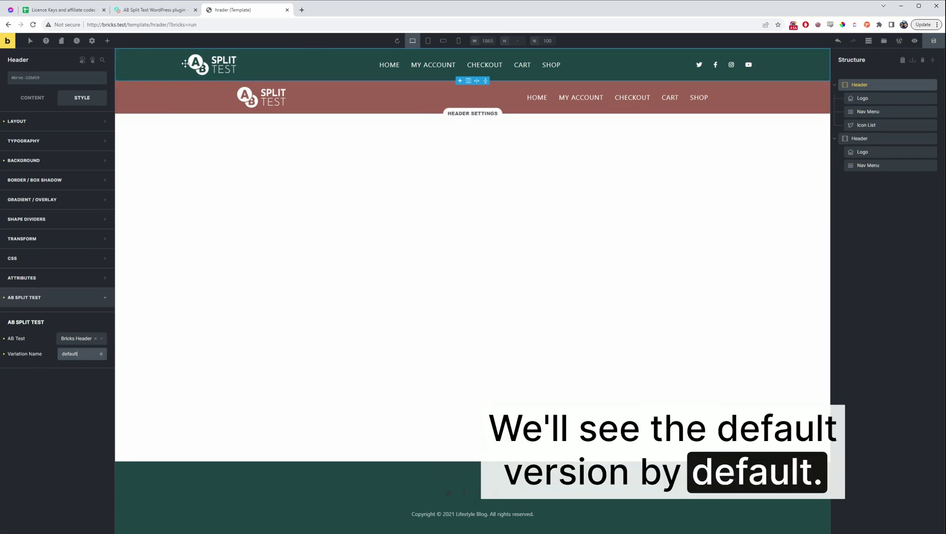
# Assign the reddish header copy to the Bricks Header test as variation 'brown'
pyautogui.click(182, 85)
pyautogui.click(79, 338)
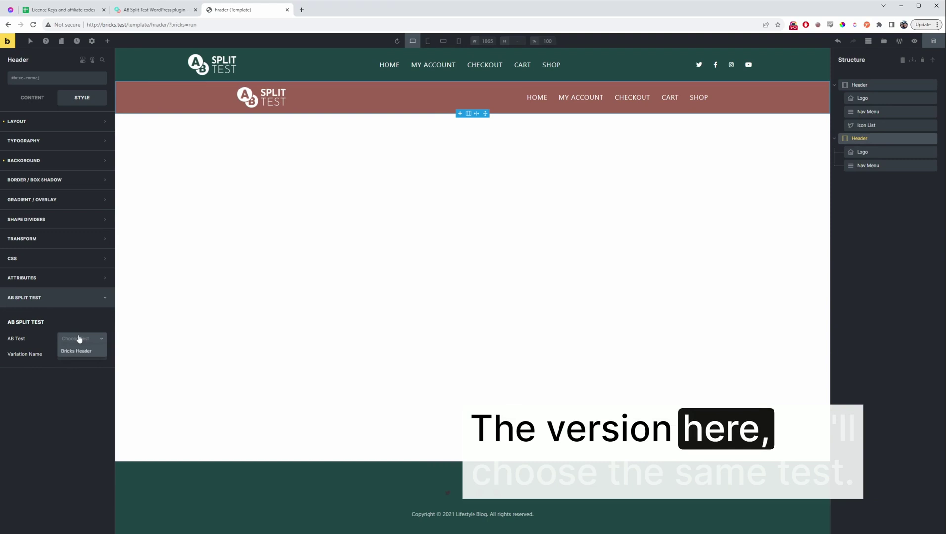
pyautogui.click(78, 350)
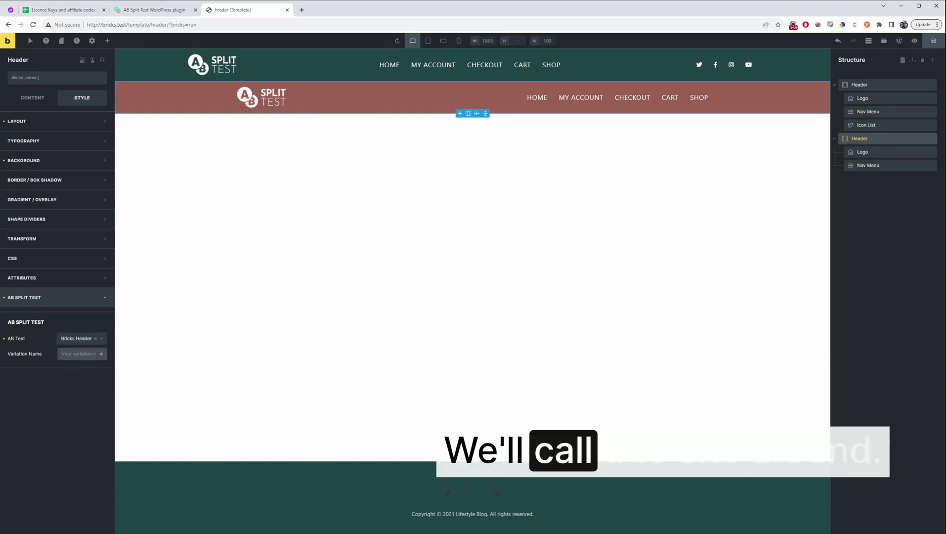
pyautogui.write('brown')
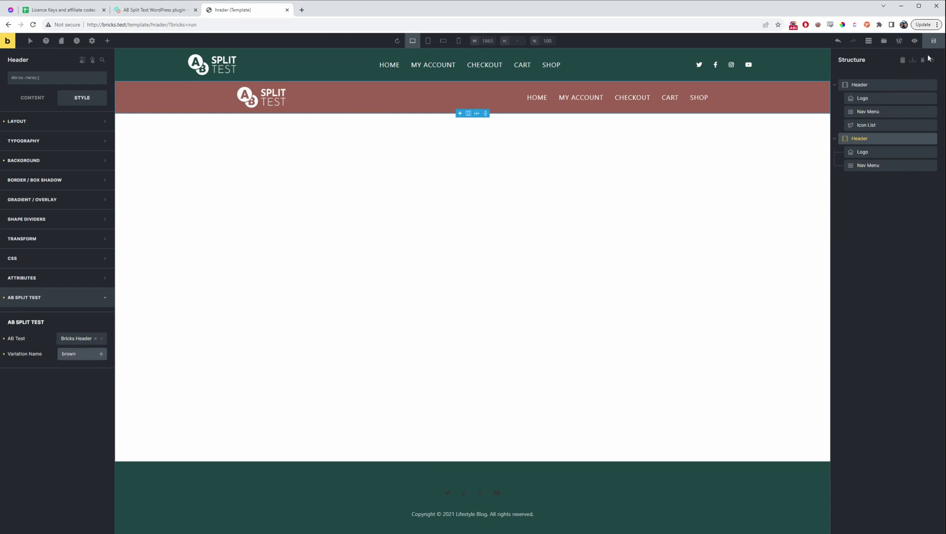
# Save the header template, load bricks.test, and force the 'brown' header variation
pyautogui.hotkey('ctrl', 's')
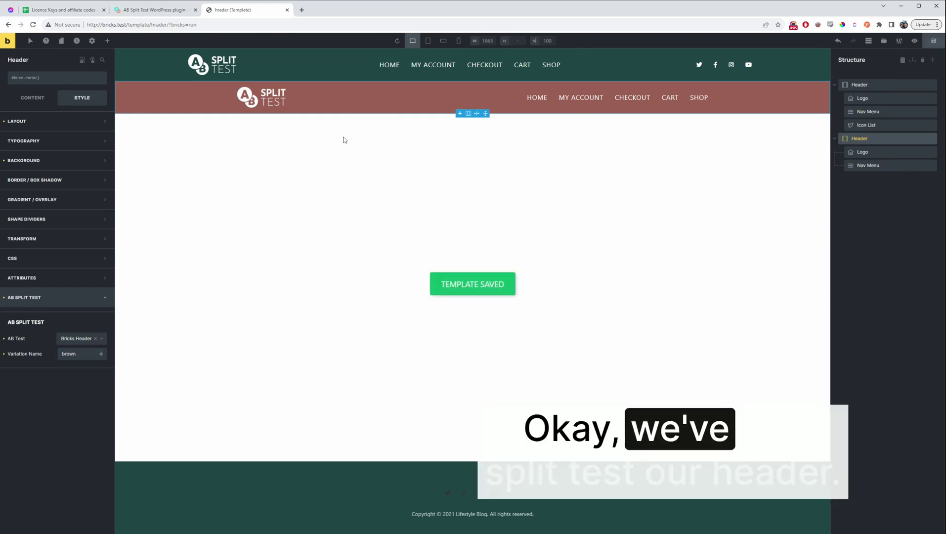
pyautogui.hotkey('ctrl', 'l')
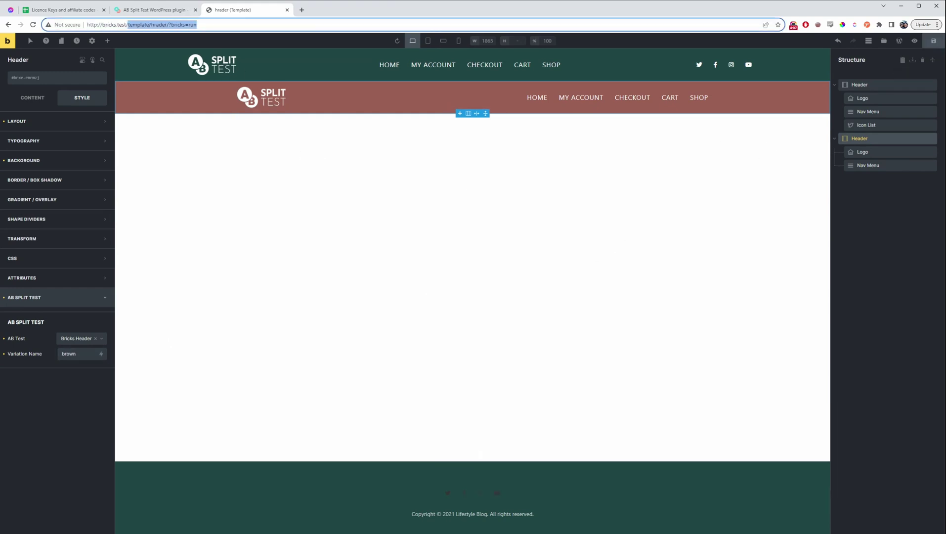
pyautogui.write('bricks.test/')
pyautogui.press('Return')
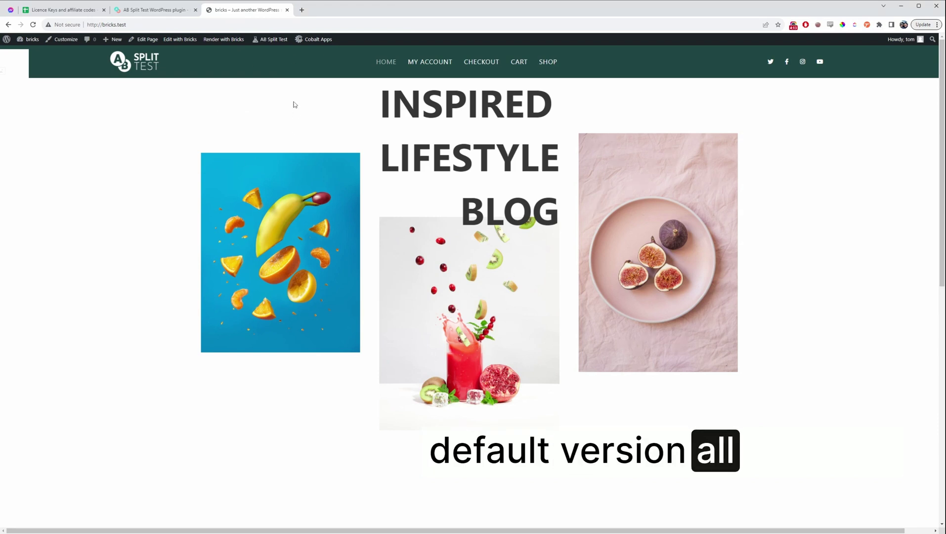
pyautogui.moveTo(270, 43)
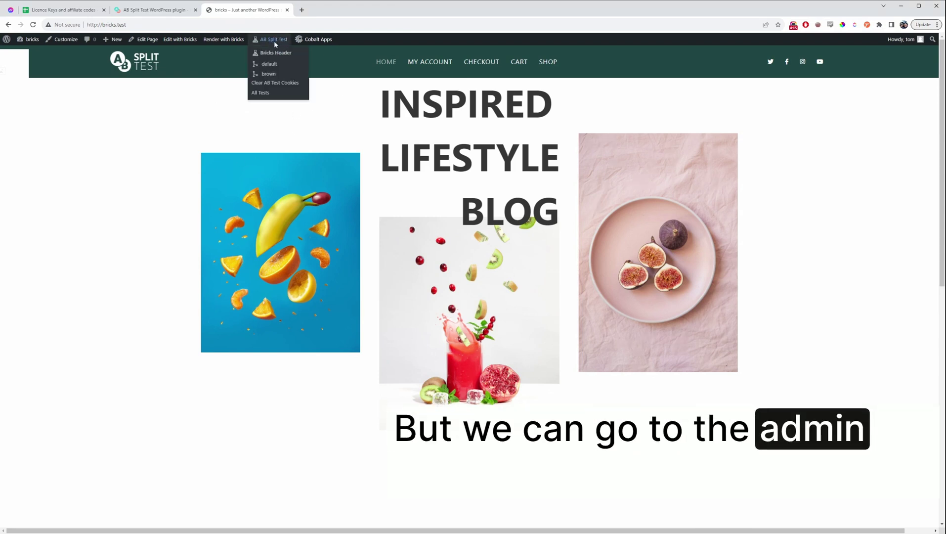
pyautogui.click(298, 75)
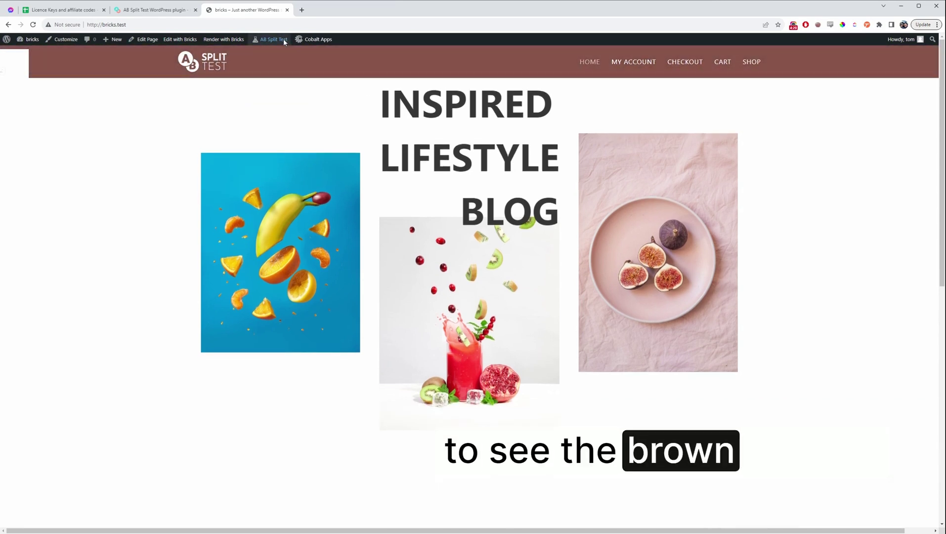
# Check the Bricks Header test's Results and Settings pages, then return to the live site
pyautogui.click(273, 54)
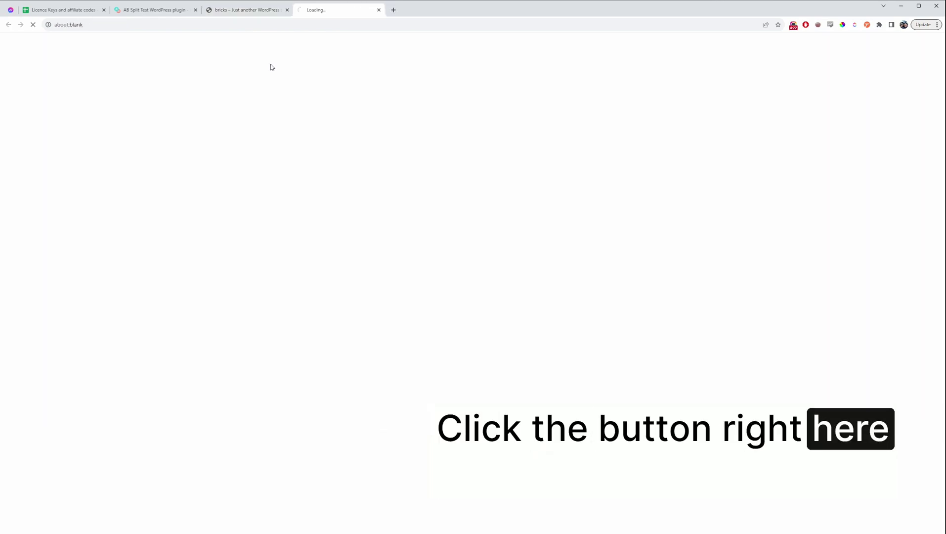
pyautogui.click(107, 139)
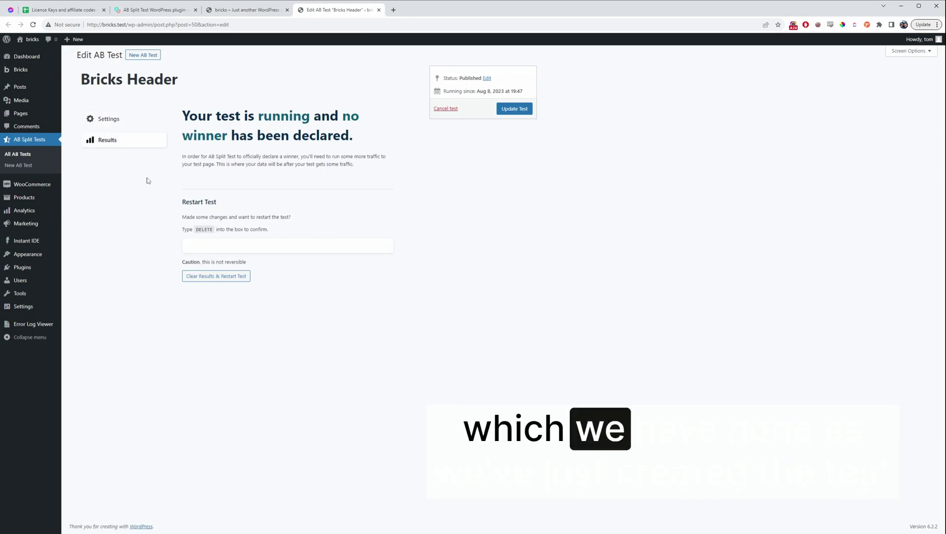
pyautogui.click(147, 124)
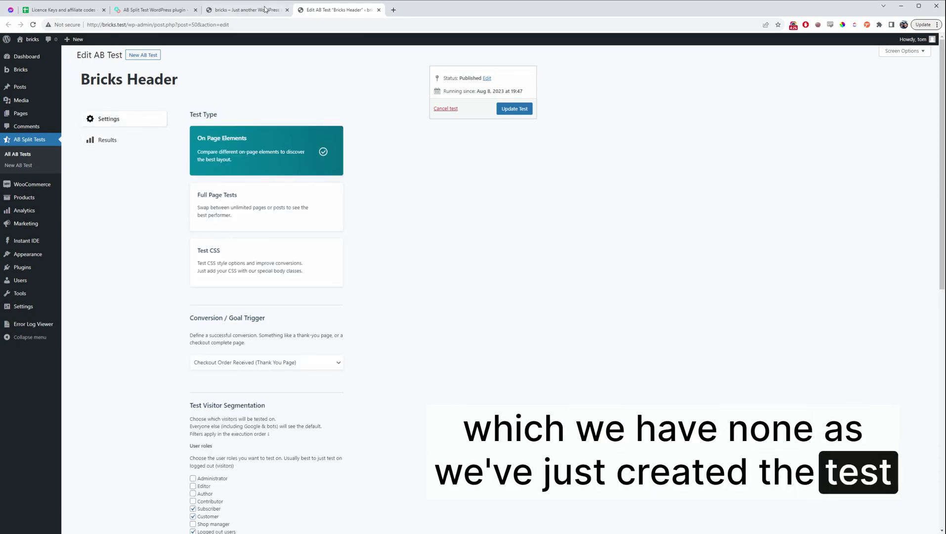
pyautogui.click(247, 10)
pyautogui.scroll(-5, 395, 206)
pyautogui.scroll(10, 395, 206)
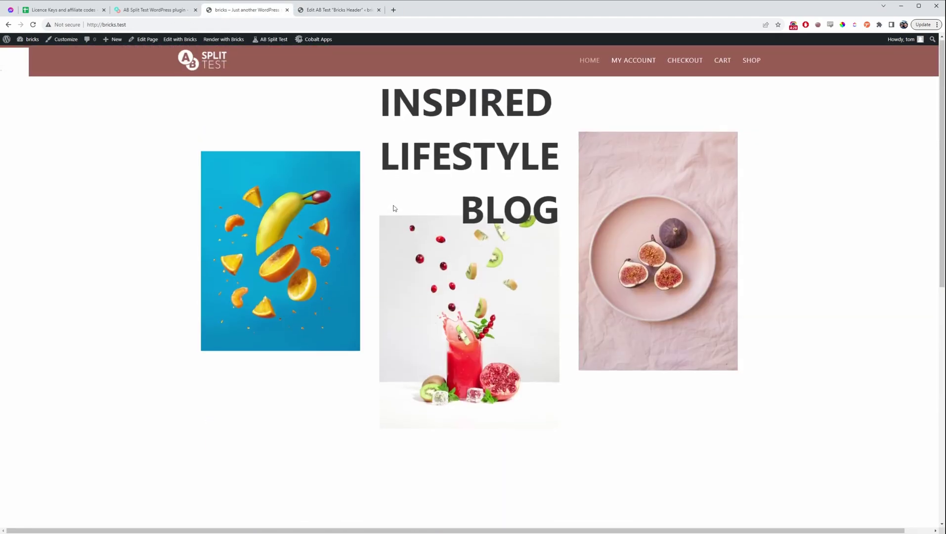
# Start the 'Woo Single' On Page Elements test with the Checkout Order Received goal
pyautogui.moveTo(114, 45)
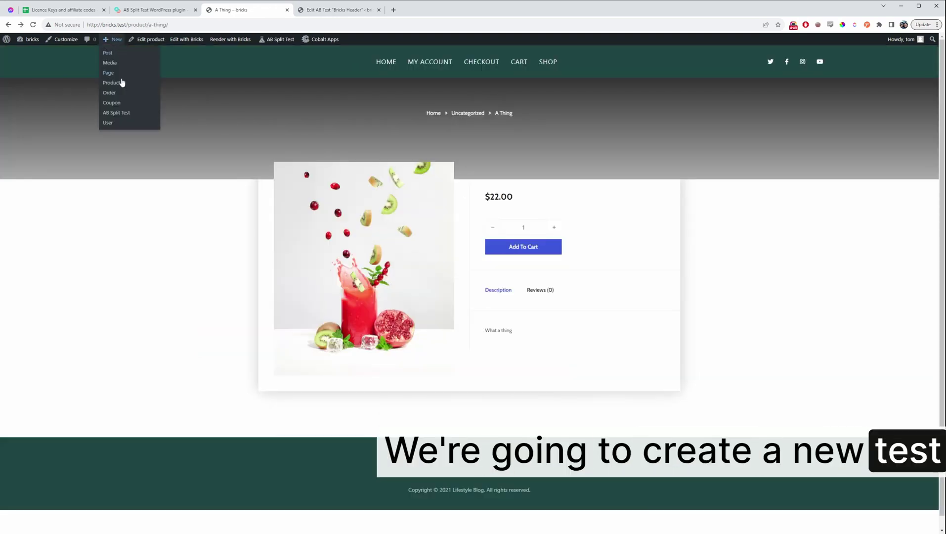
pyautogui.middleClick(126, 112)
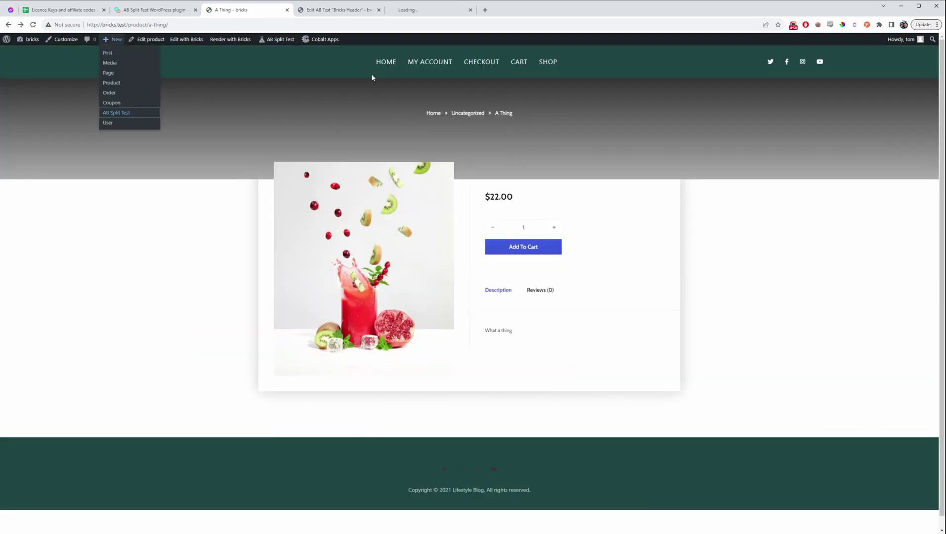
pyautogui.click(414, 13)
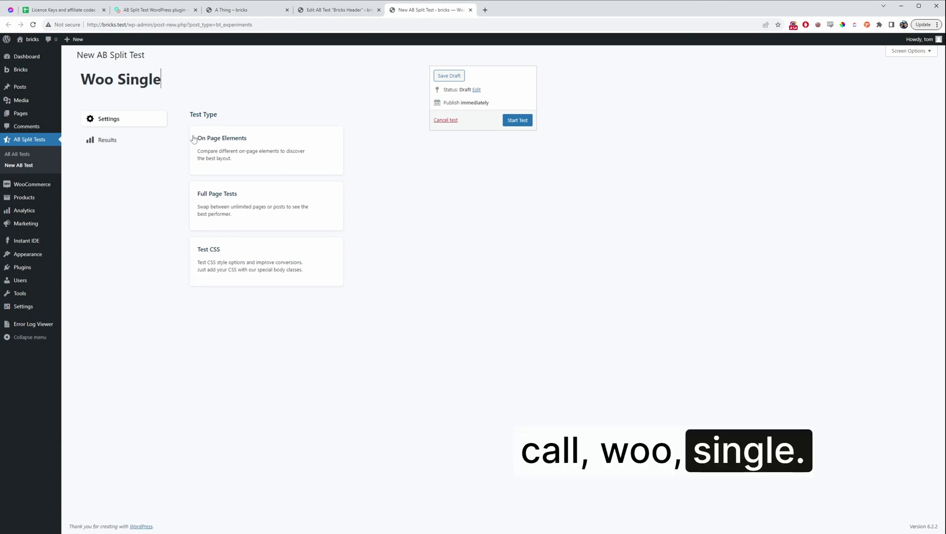
pyautogui.click(237, 149)
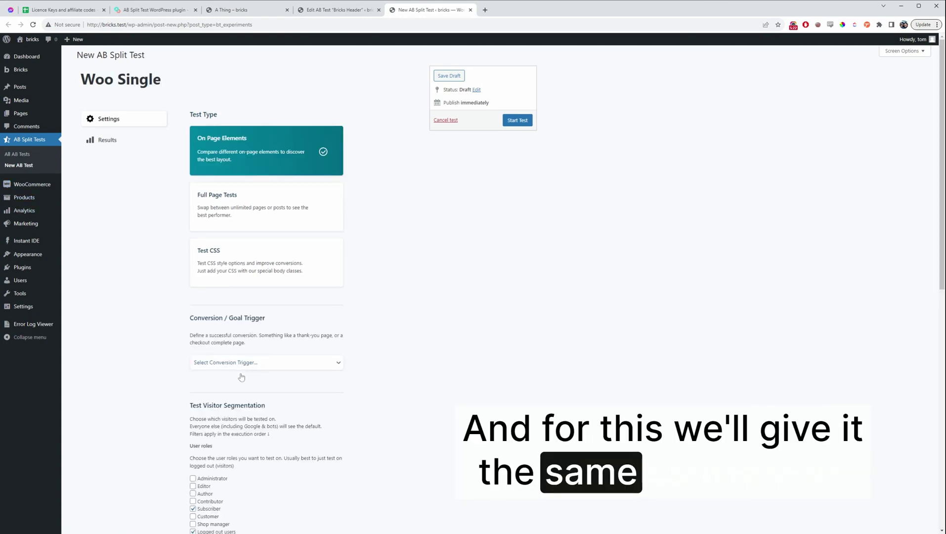
pyautogui.click(241, 377)
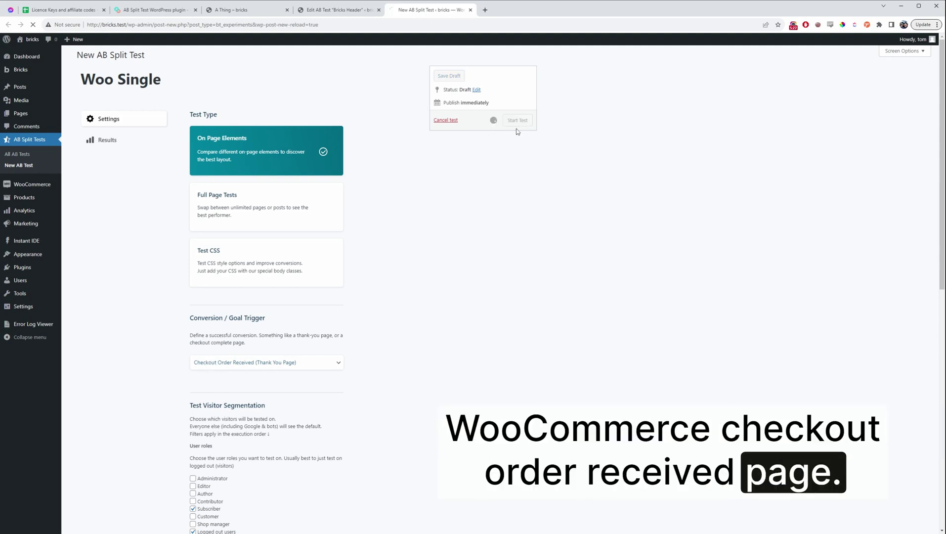
pyautogui.click(378, 10)
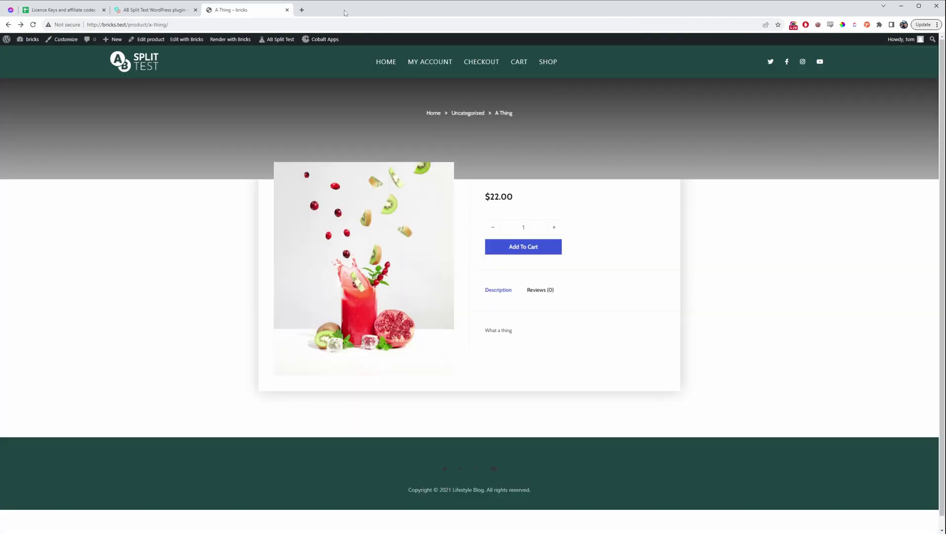
# Add a testimonial quote heading with the reviewer's name and 'Birmingham' beneath it
pyautogui.moveTo(186, 41)
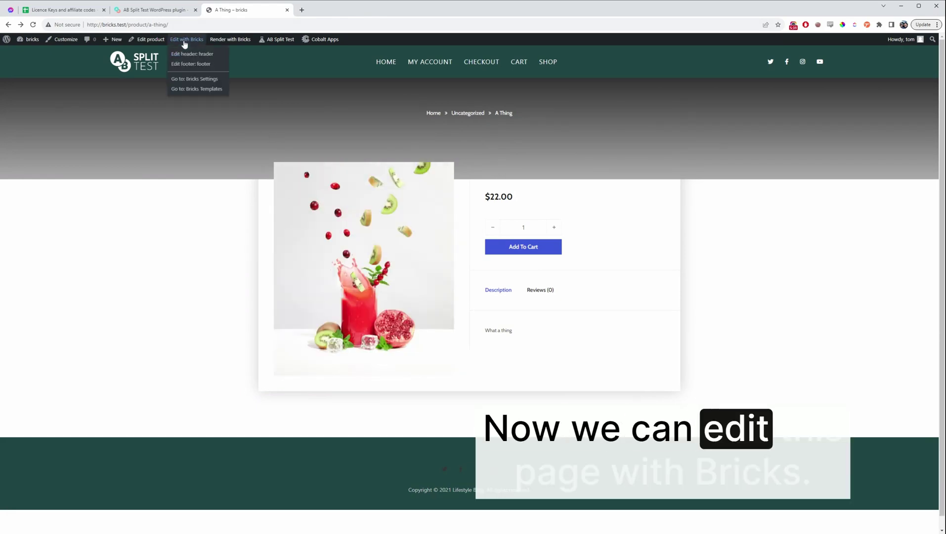
pyautogui.click(188, 40)
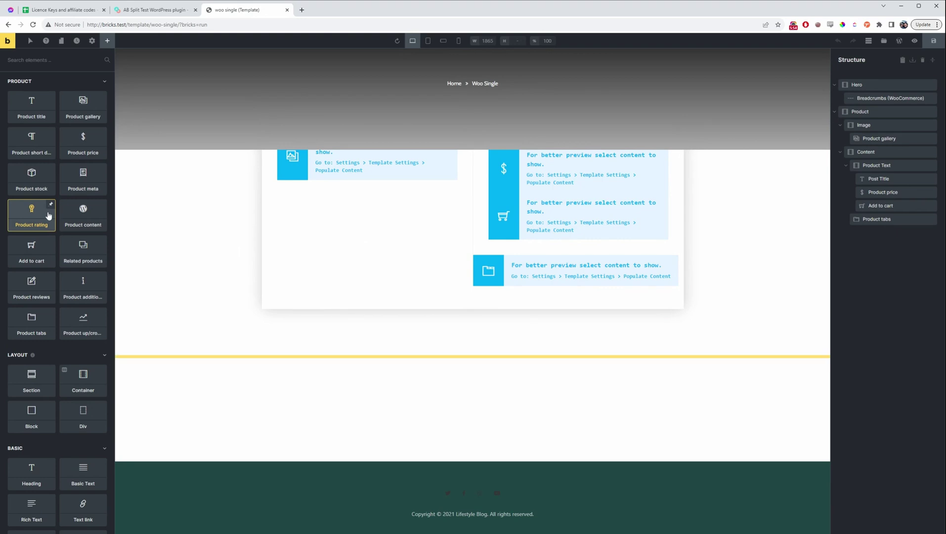
pyautogui.click(32, 471)
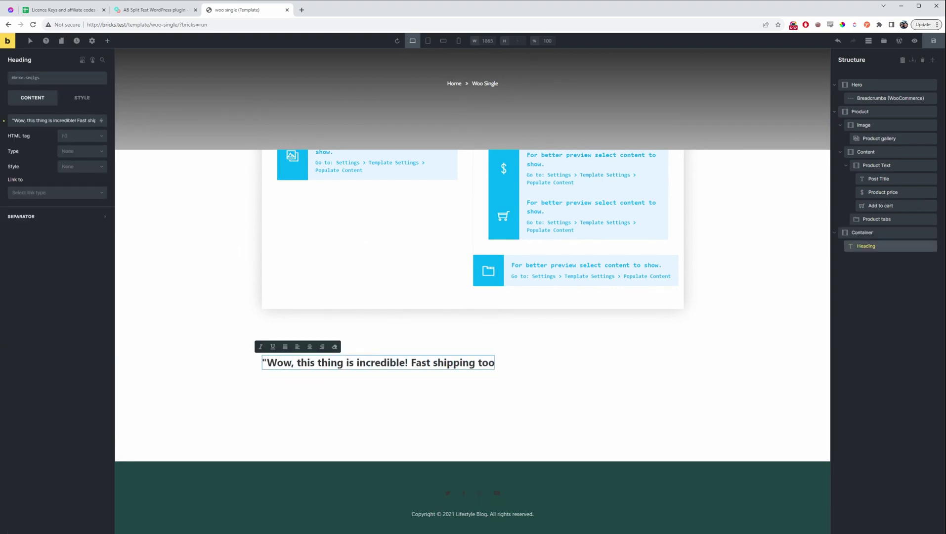
pyautogui.click(107, 41)
pyautogui.click(80, 323)
pyautogui.press('Return')
pyautogui.write('Birmingham')
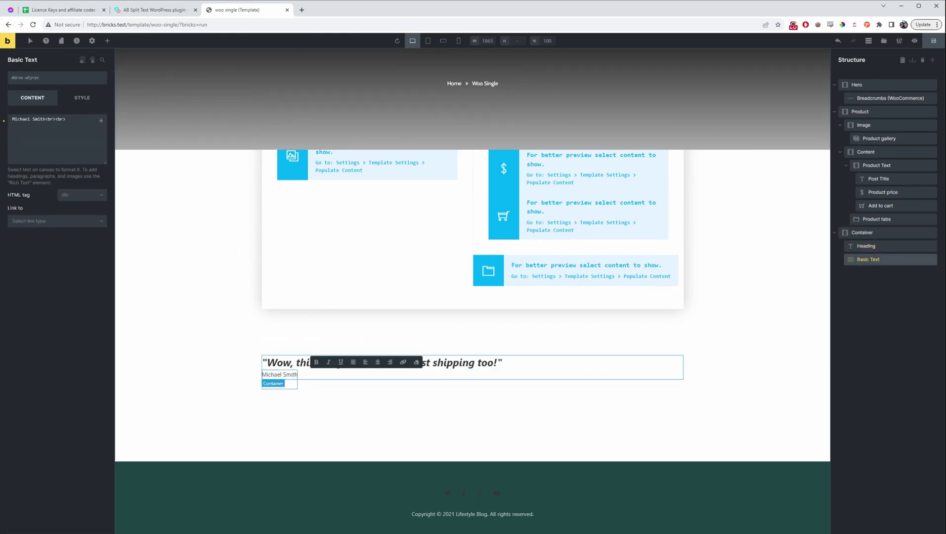
# Narrow the testimonial container to a 40% width in its Style settings
pyautogui.click(862, 232)
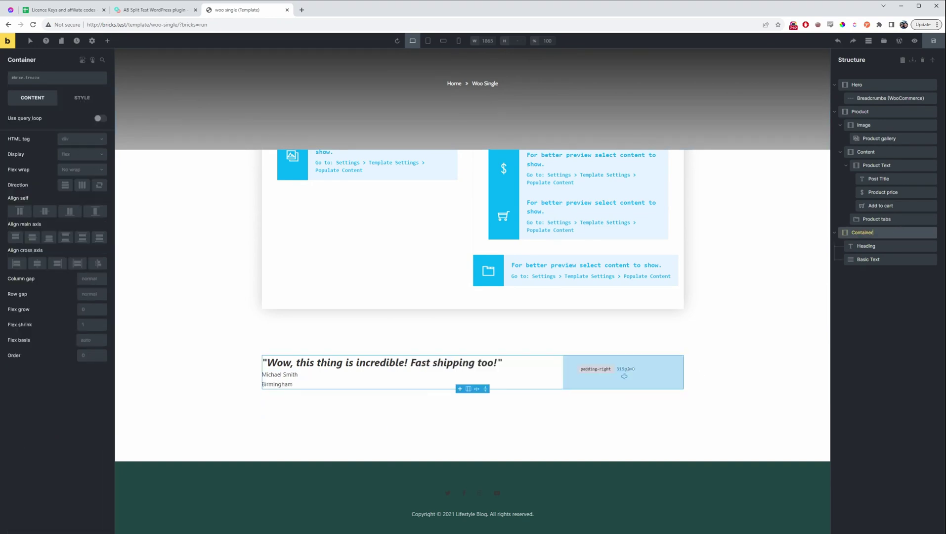
pyautogui.click(82, 98)
pyautogui.click(65, 123)
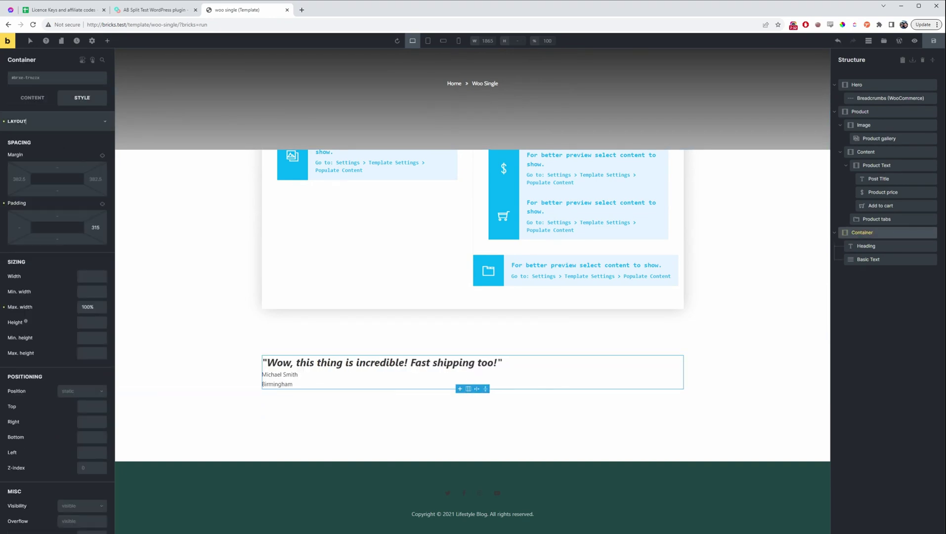
pyautogui.click(92, 275)
pyautogui.write('35%')
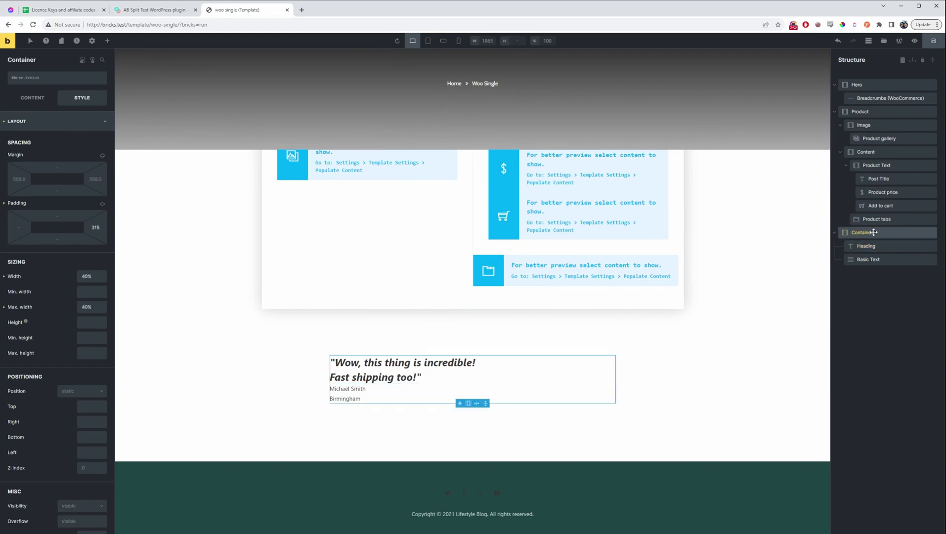
pyautogui.click(108, 41)
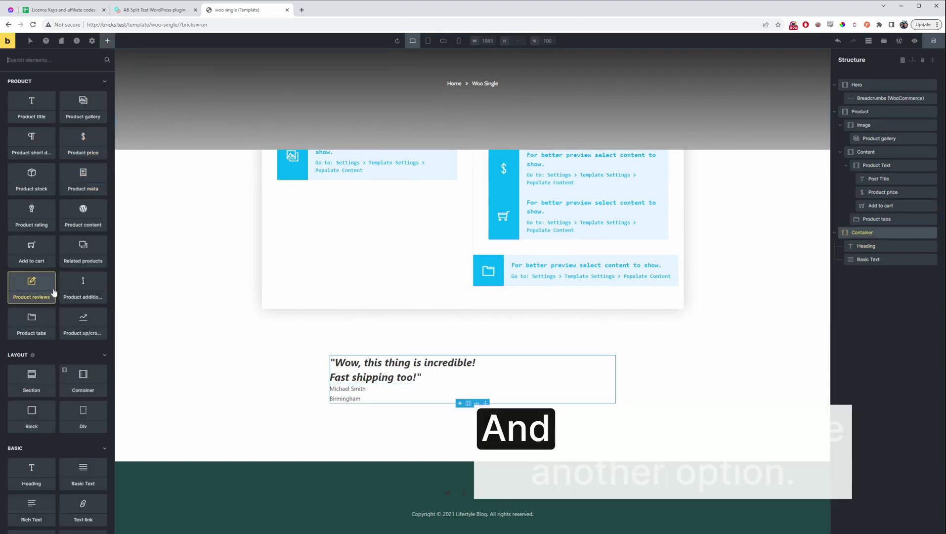
pyautogui.scroll(-5, 59, 296)
pyautogui.scroll(3, 60, 296)
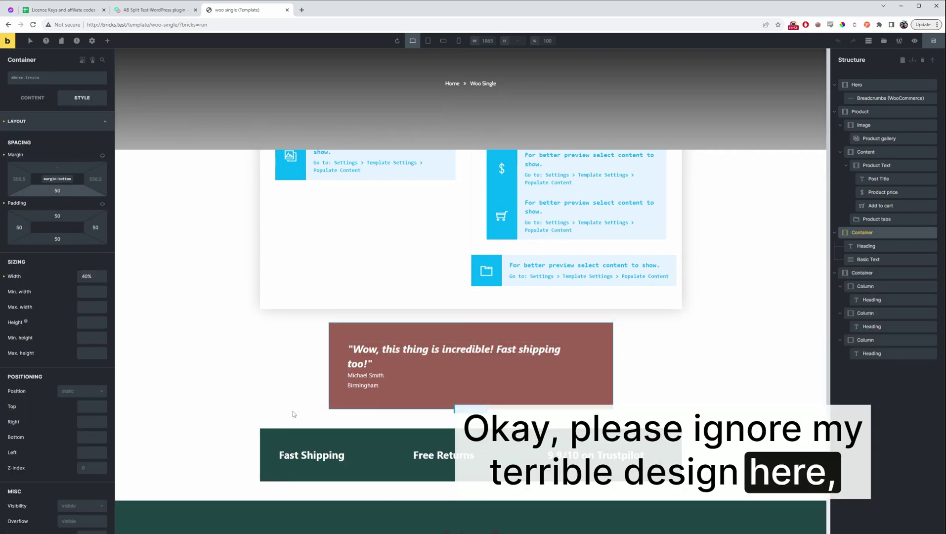
pyautogui.click(314, 437)
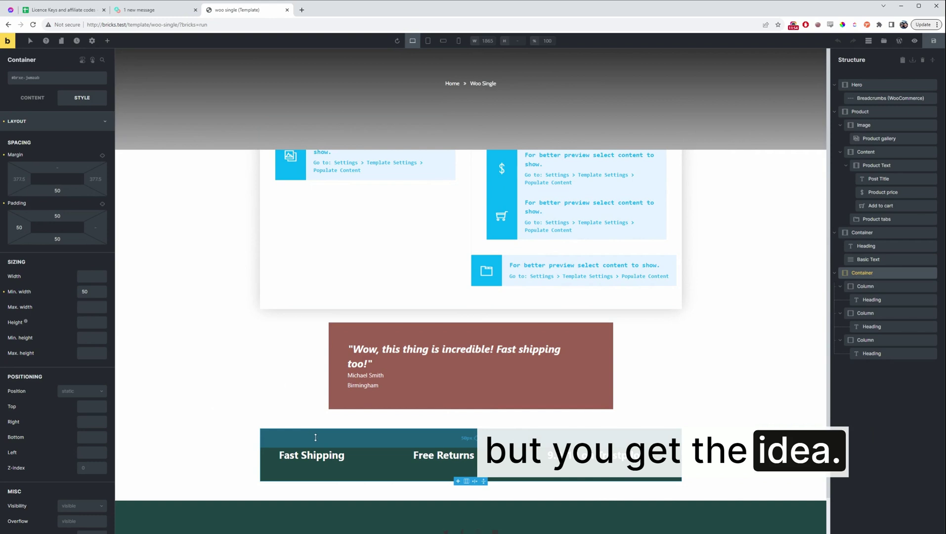
pyautogui.click(892, 232)
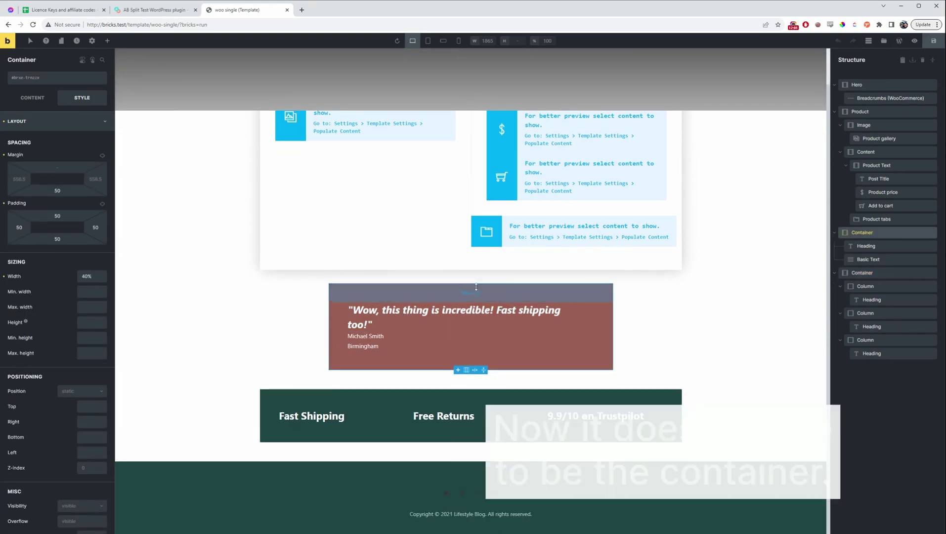
pyautogui.click(363, 316)
pyautogui.click(59, 121)
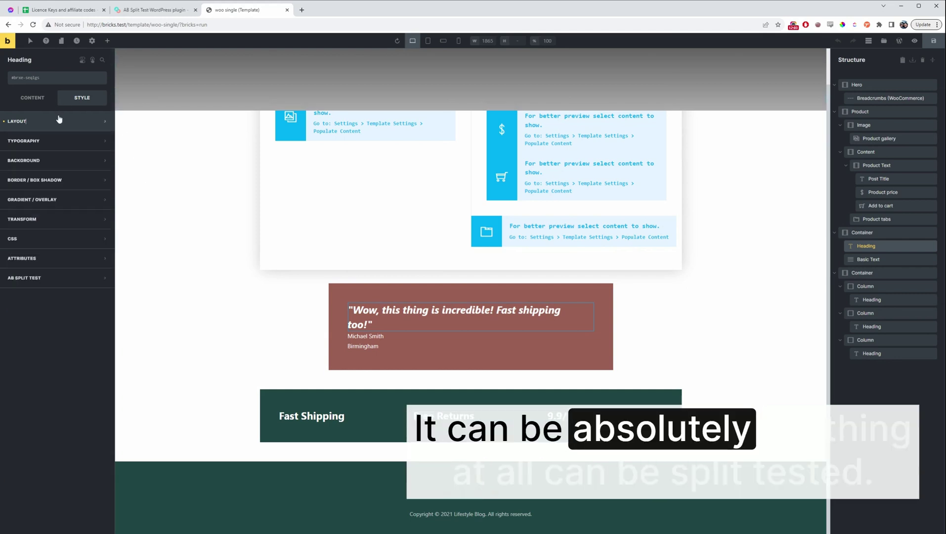
pyautogui.click(361, 339)
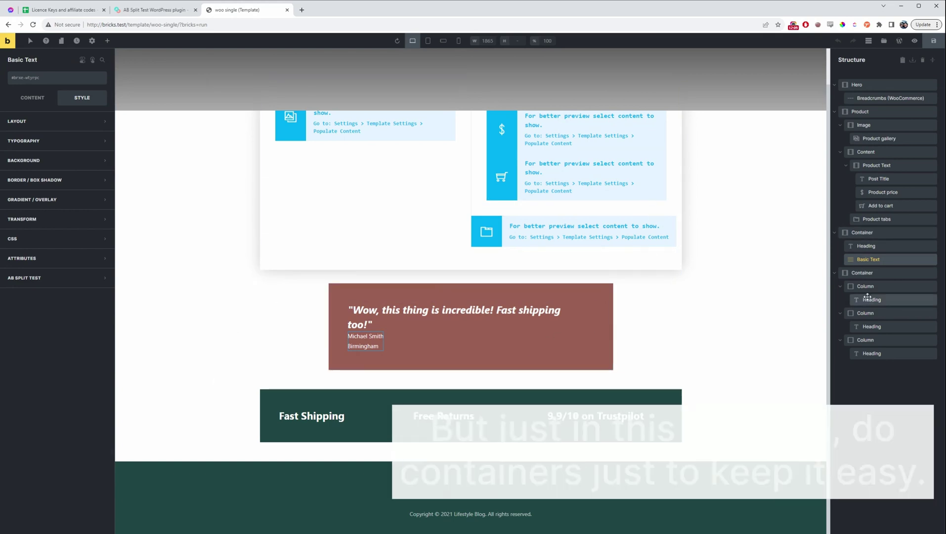
pyautogui.click(872, 272)
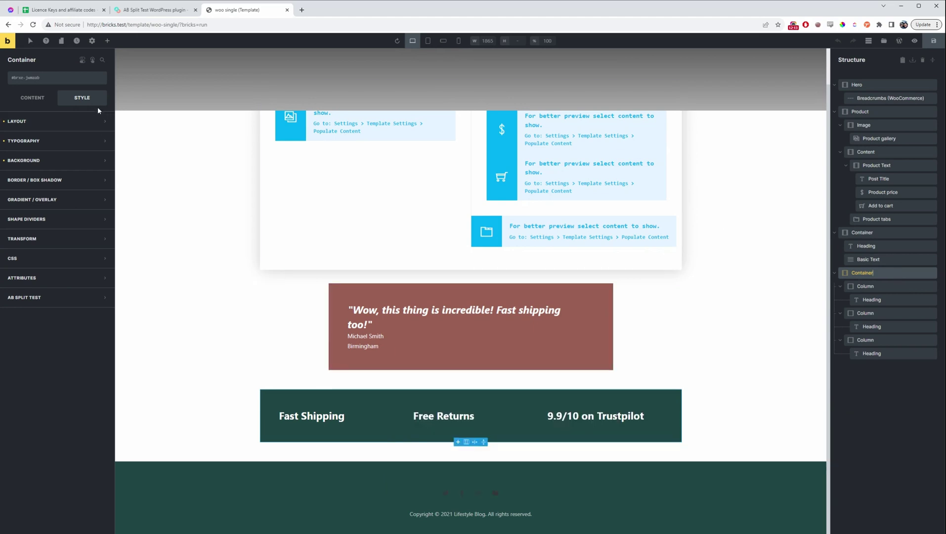
# Assign the testimonial container to the Woo Single test as variation 'testimonial'
pyautogui.click(24, 297)
pyautogui.click(74, 338)
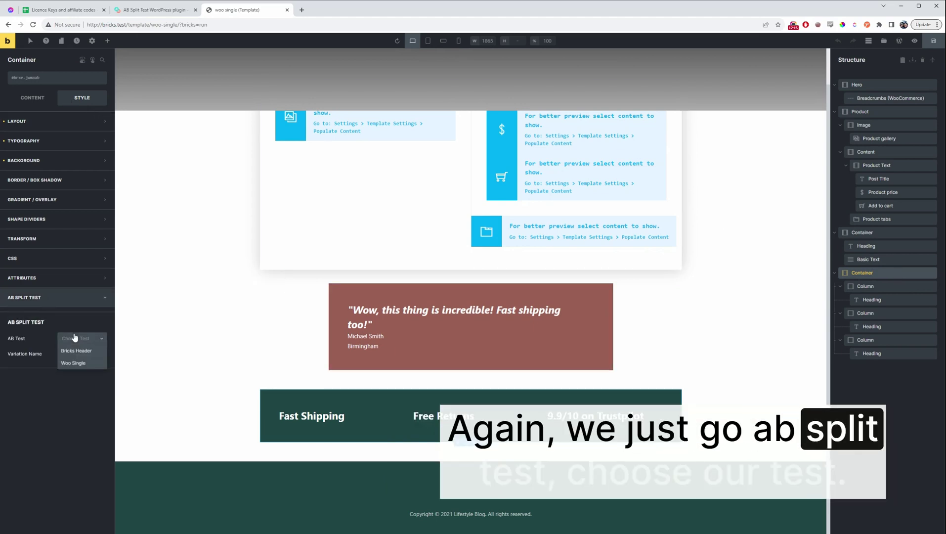
pyautogui.click(89, 363)
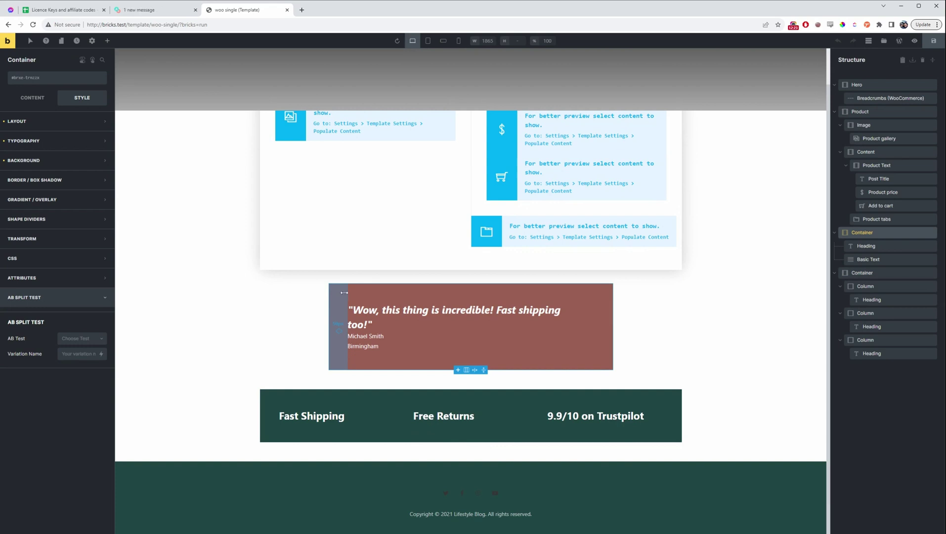
pyautogui.click(81, 338)
pyautogui.click(83, 355)
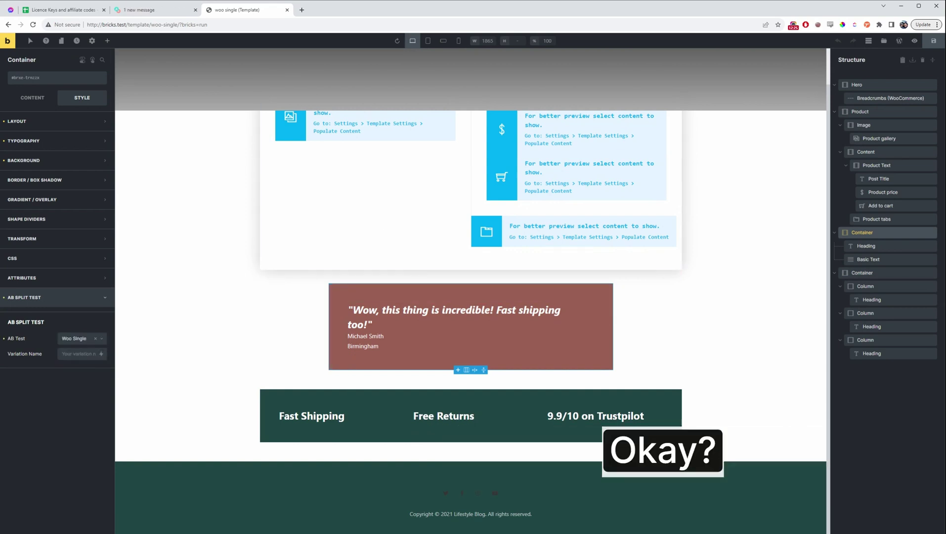
pyautogui.click(79, 354)
pyautogui.write('testimonia')
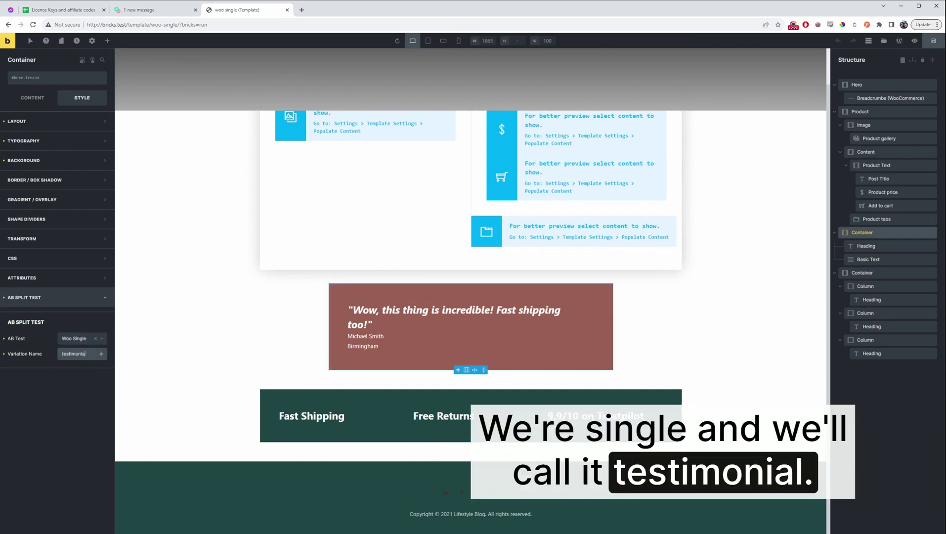
pyautogui.write('l')
pyautogui.scroll(1, 583, 282)
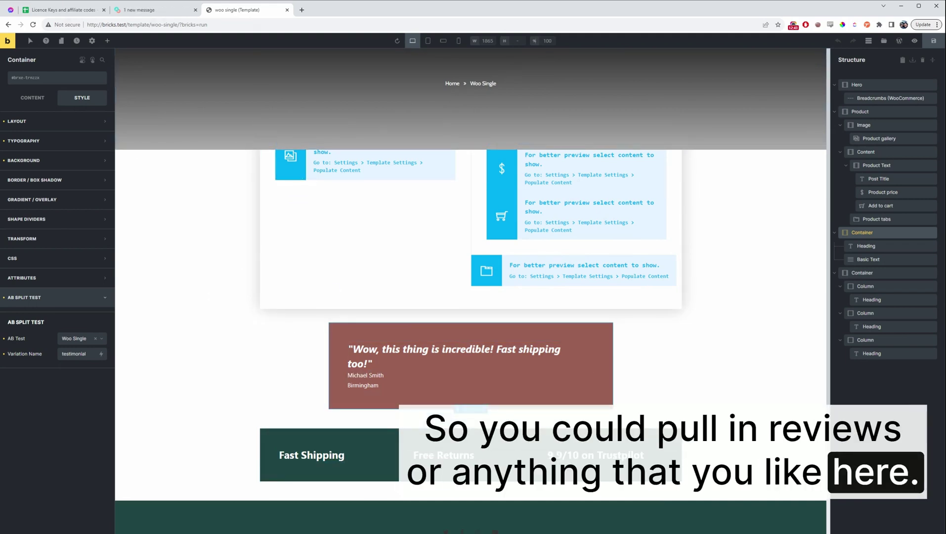
# Trim the address to bricks.test and load the site's front end
pyautogui.moveTo(128, 24); pyautogui.dragTo(316, 35)
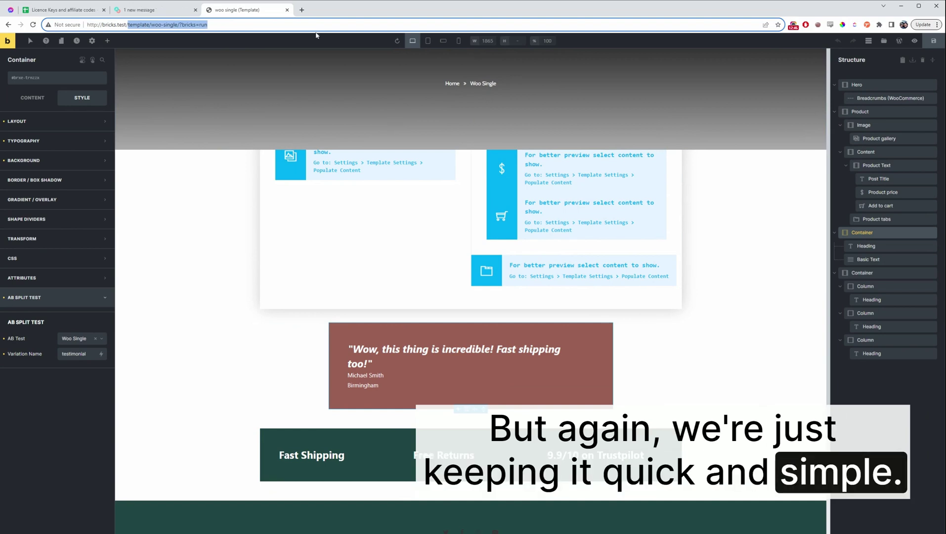
pyautogui.press('BackSpace')
pyautogui.press('Return')
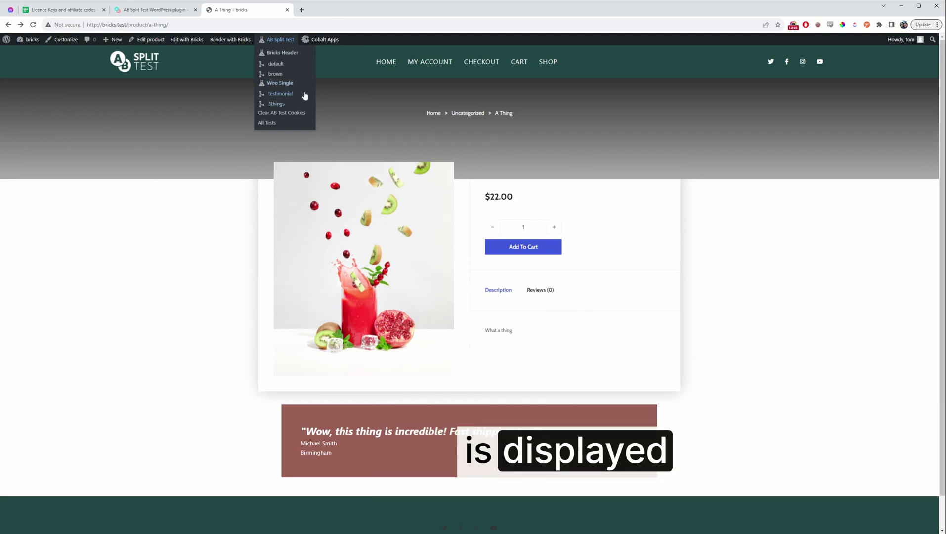
# Preview the 3things variation, then open the Woo Single test's edit page
pyautogui.click(297, 105)
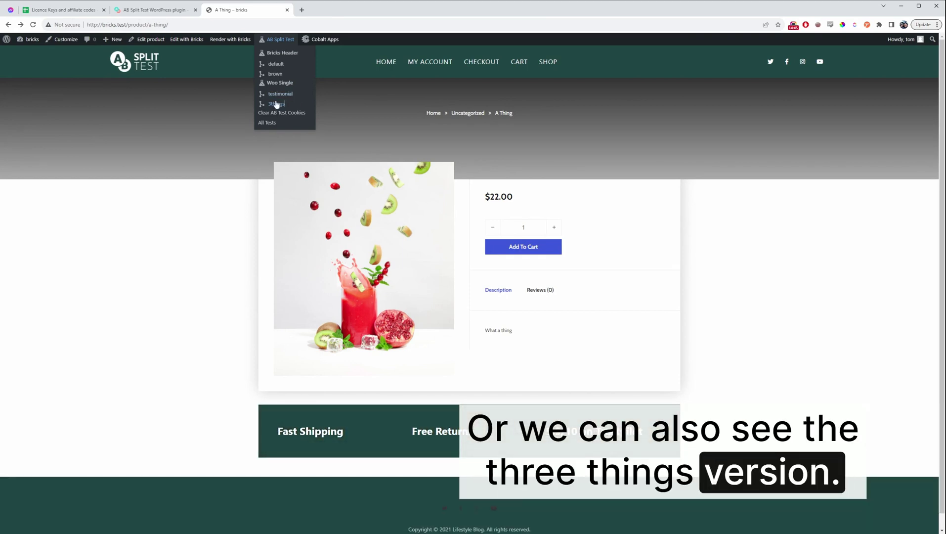
pyautogui.click(286, 87)
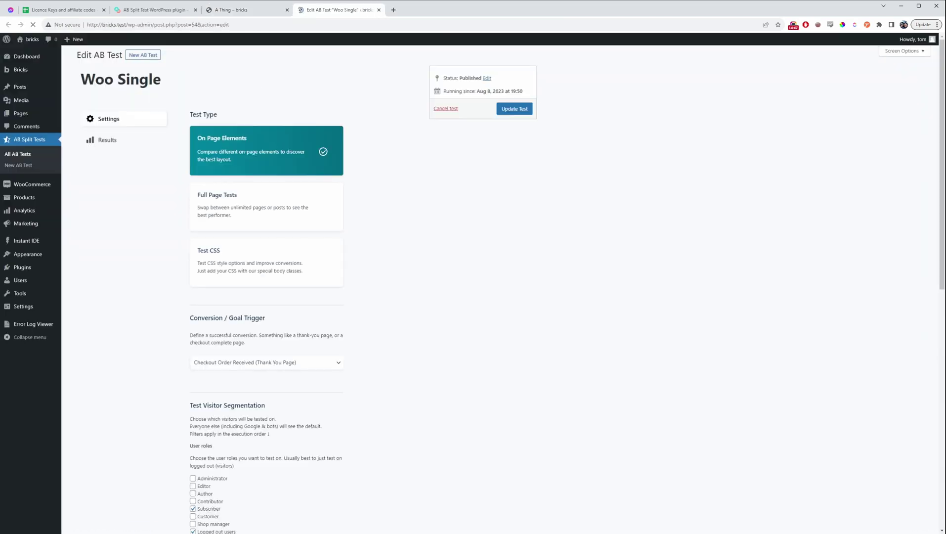
# Keep the Woo Single test as On Page Elements, check its Results and Settings, then close it
pyautogui.click(237, 193)
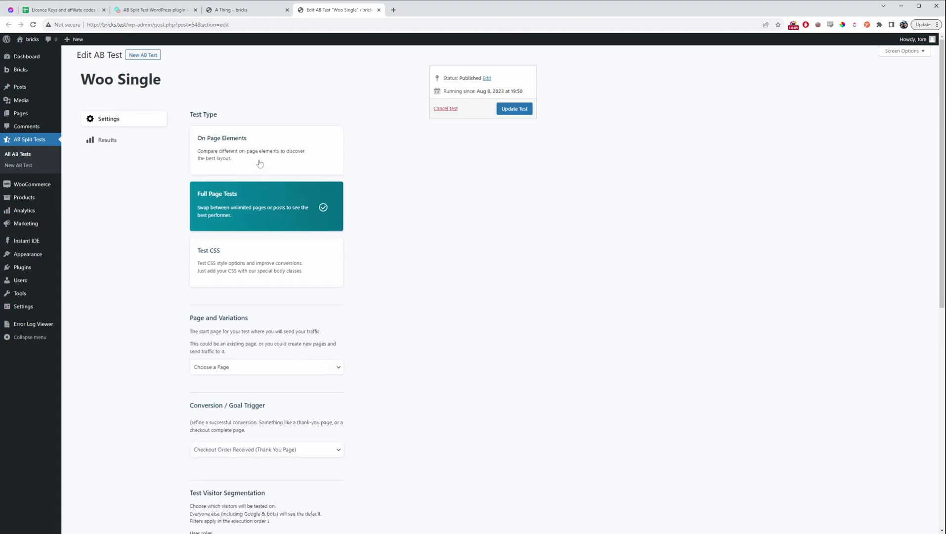
pyautogui.click(259, 163)
pyautogui.click(130, 140)
pyautogui.click(132, 140)
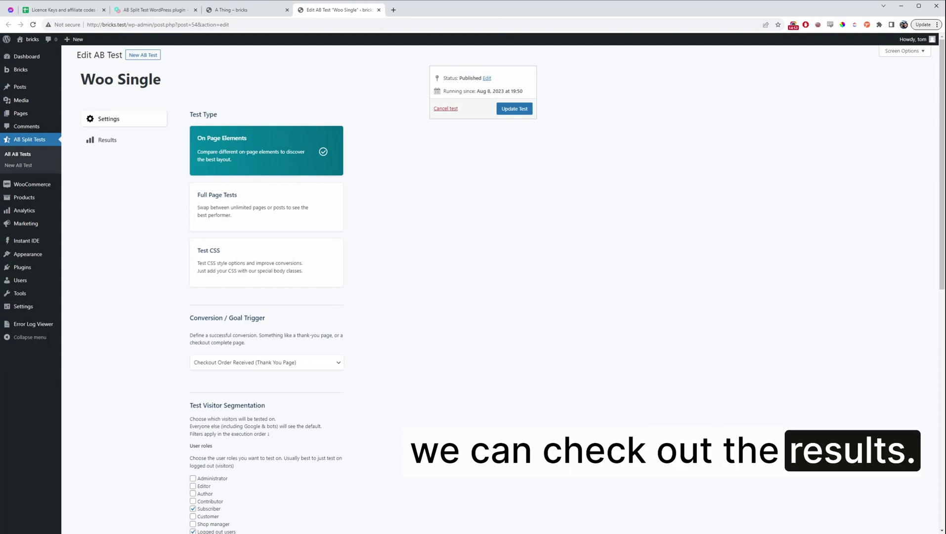
pyautogui.click(131, 140)
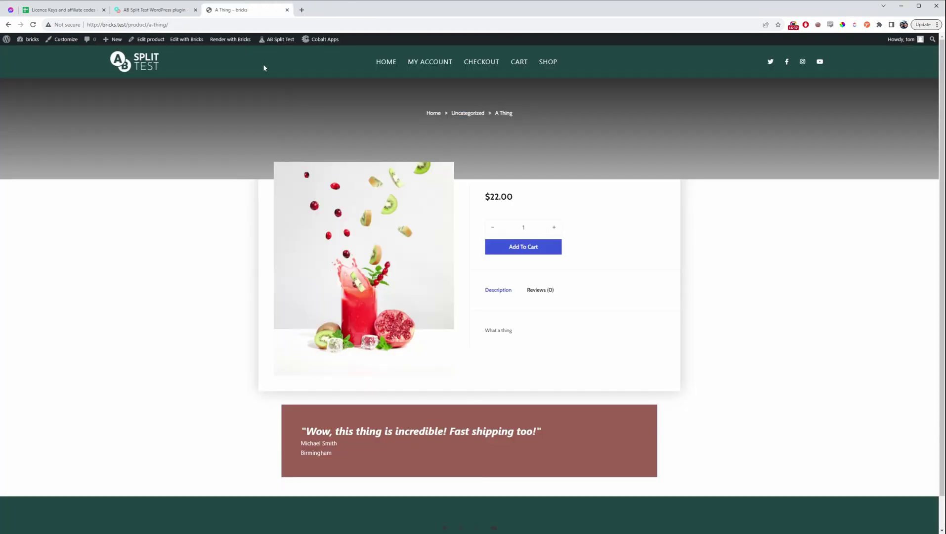
pyautogui.moveTo(277, 39)
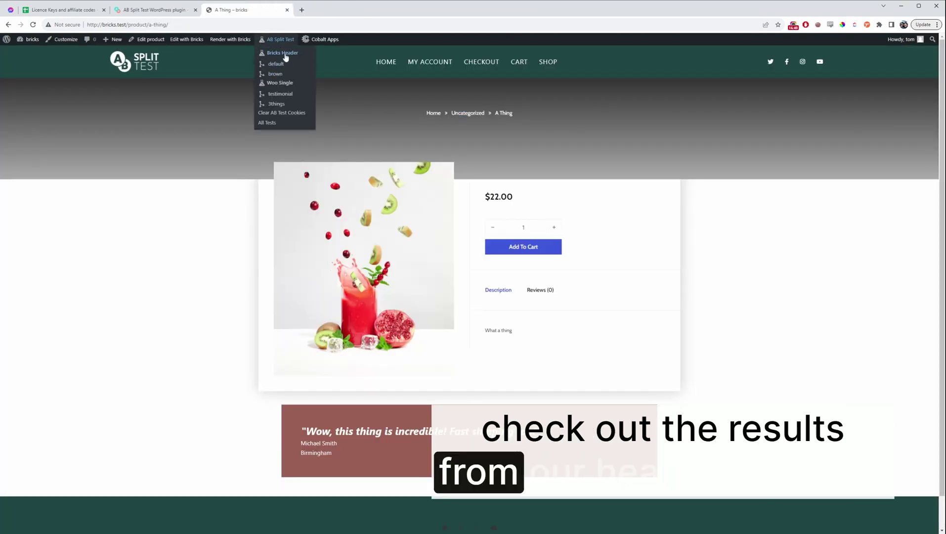
# Preview the brown header variation, then open the Bricks Header results showing brown's 72% winning chance
pyautogui.click(285, 73)
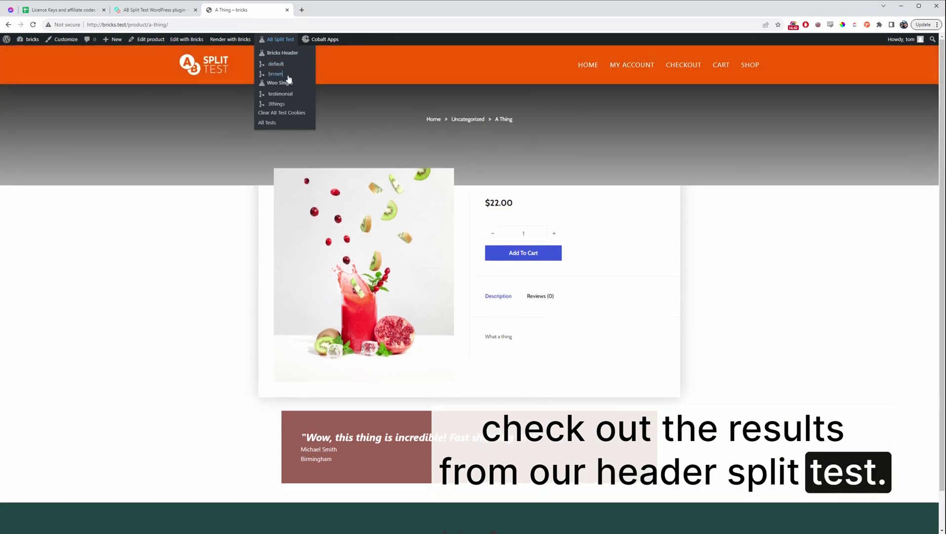
pyautogui.moveTo(278, 41)
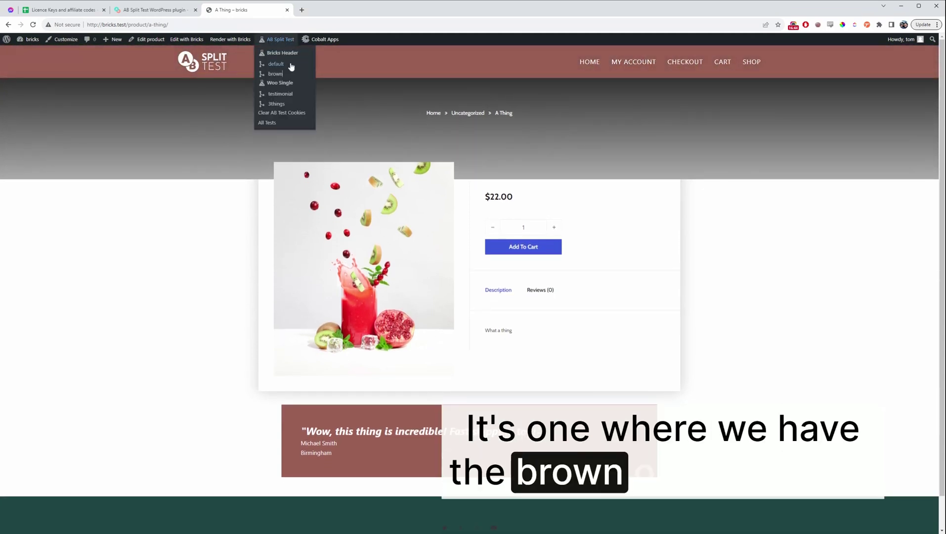
pyautogui.click(281, 52)
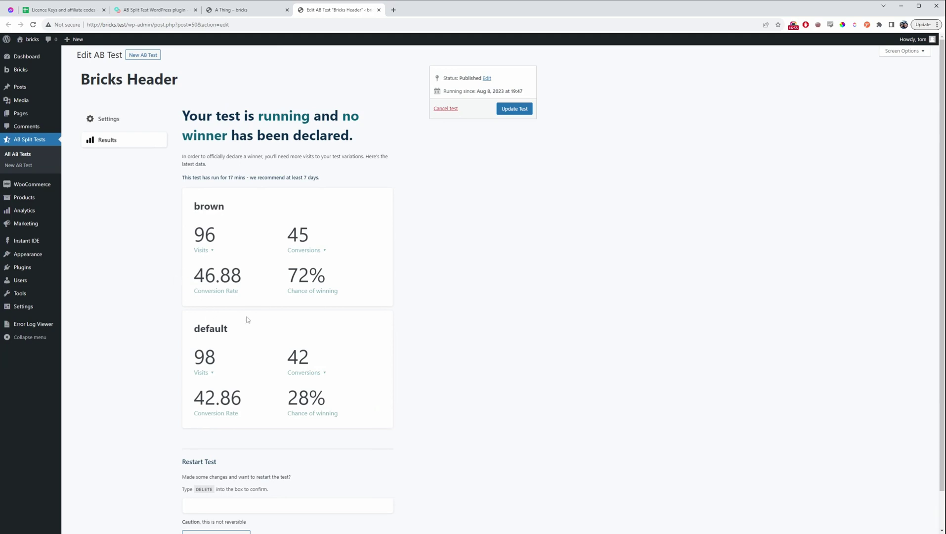
# Review the brown variant's conversion figures and scroll down to Restart Test and back
pyautogui.moveTo(278, 272); pyautogui.dragTo(351, 293)
pyautogui.click(354, 303)
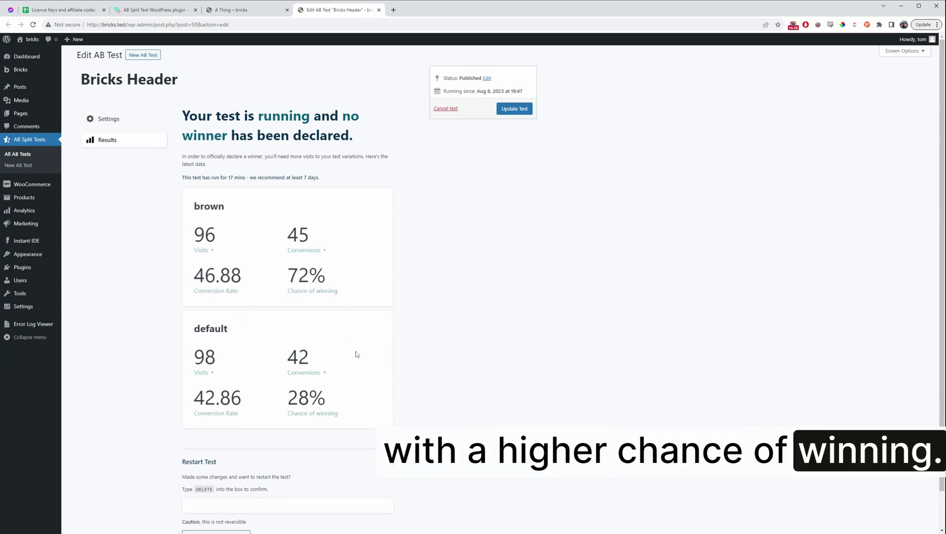
pyautogui.scroll(-1, 356, 353)
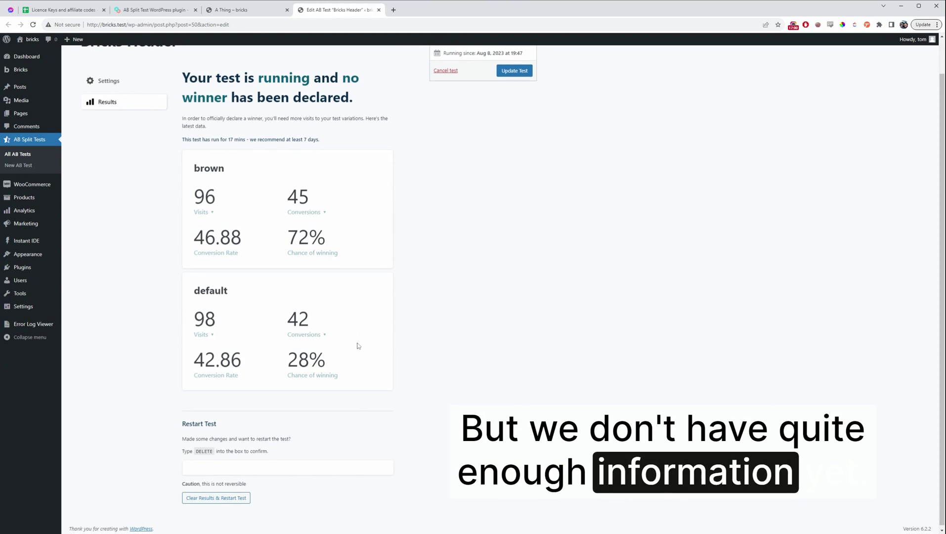
pyautogui.scroll(1, 228, 233)
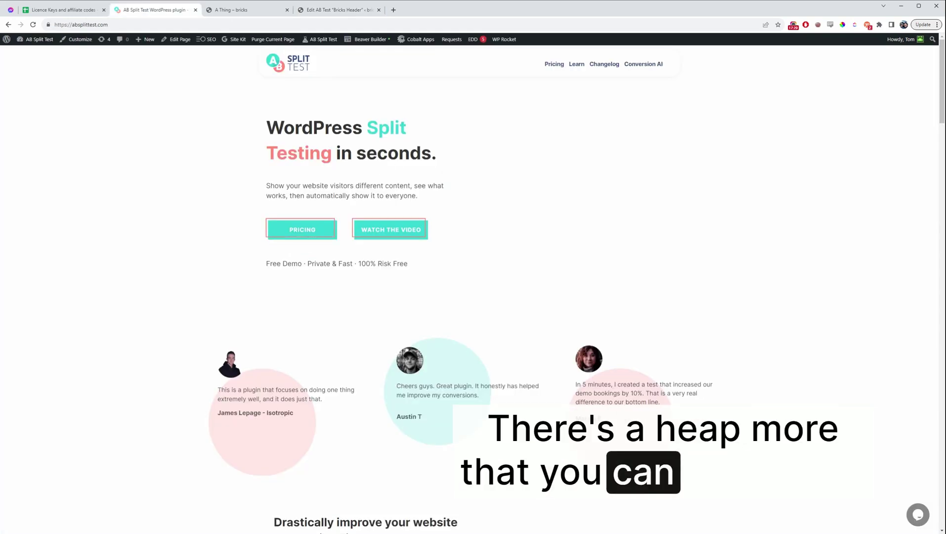
# Visit the Conversion AI page, try its website URL field, then reload the page
pyautogui.click(644, 70)
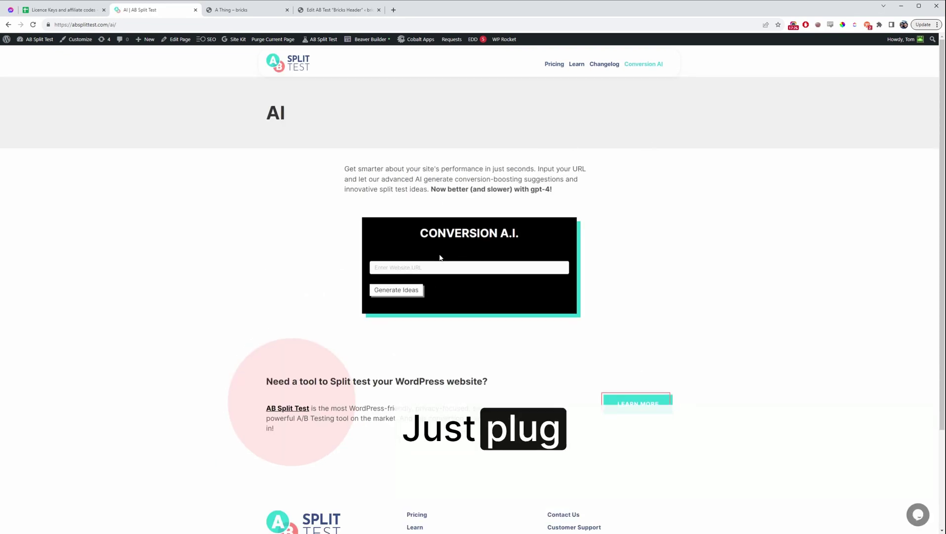
pyautogui.click(451, 265)
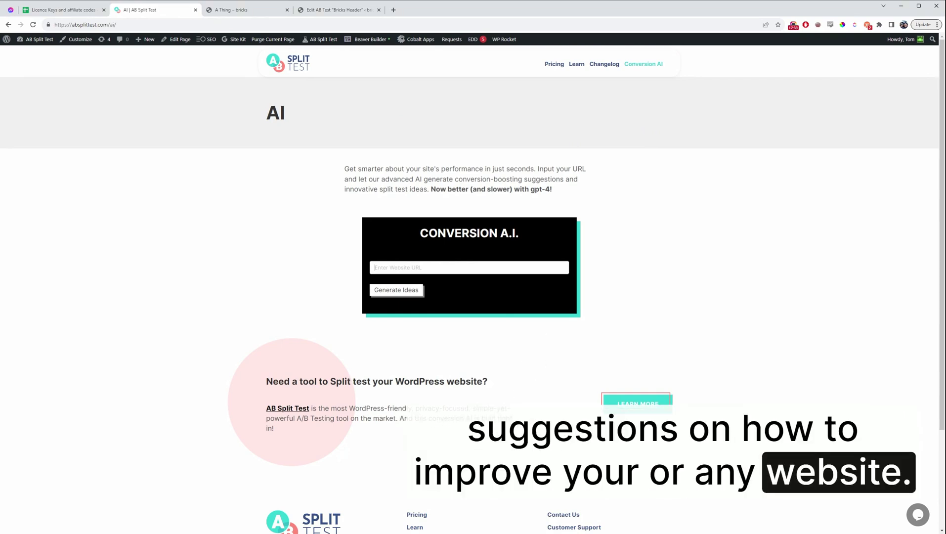
pyautogui.press('F5')
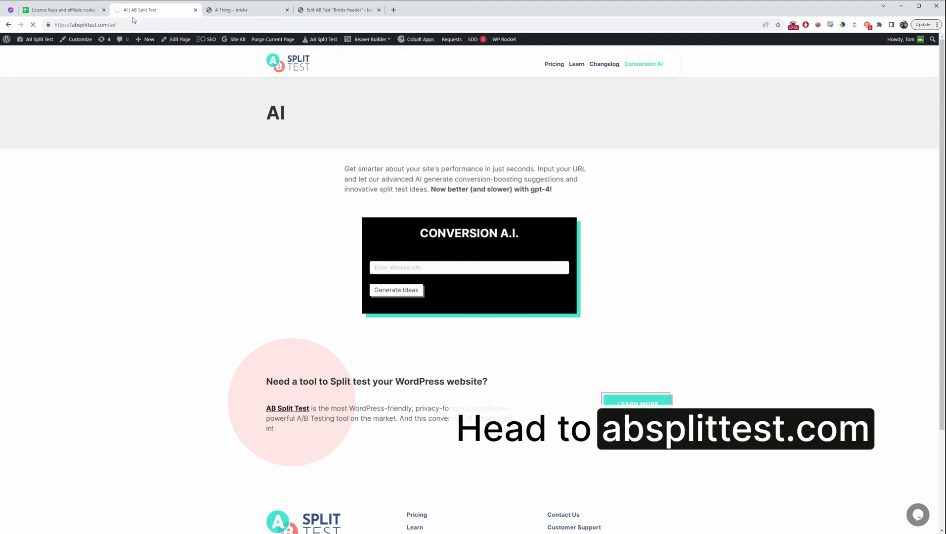